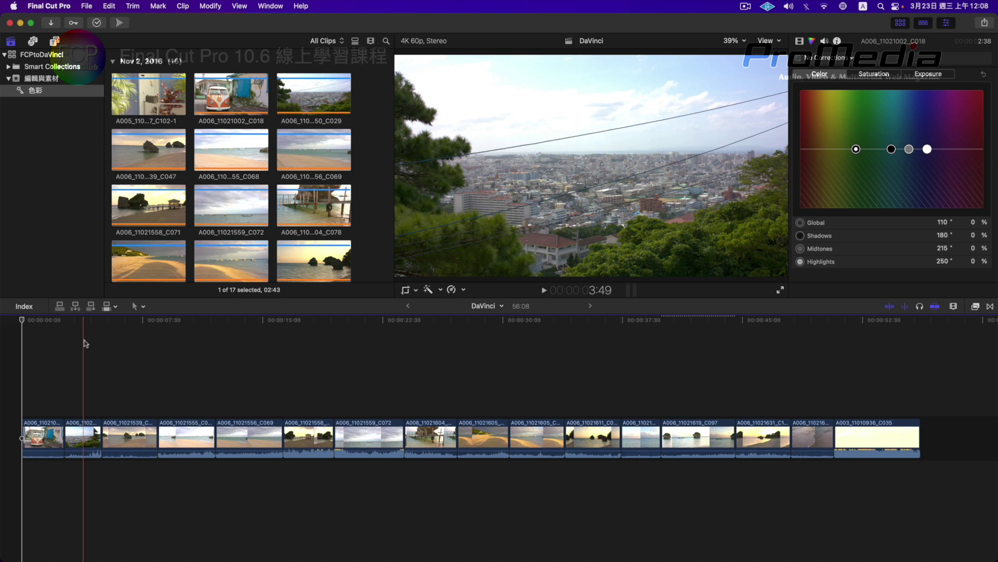
Step: Review the colour correction on beach clips A006_11021559_C072 and A006_11021556_C069
left_click(130, 436)
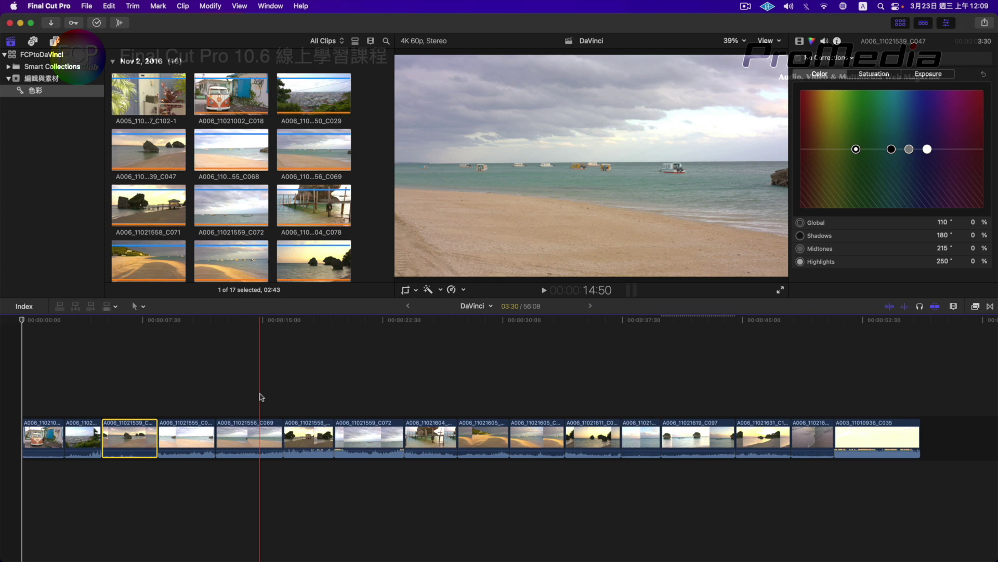
left_click(224, 208)
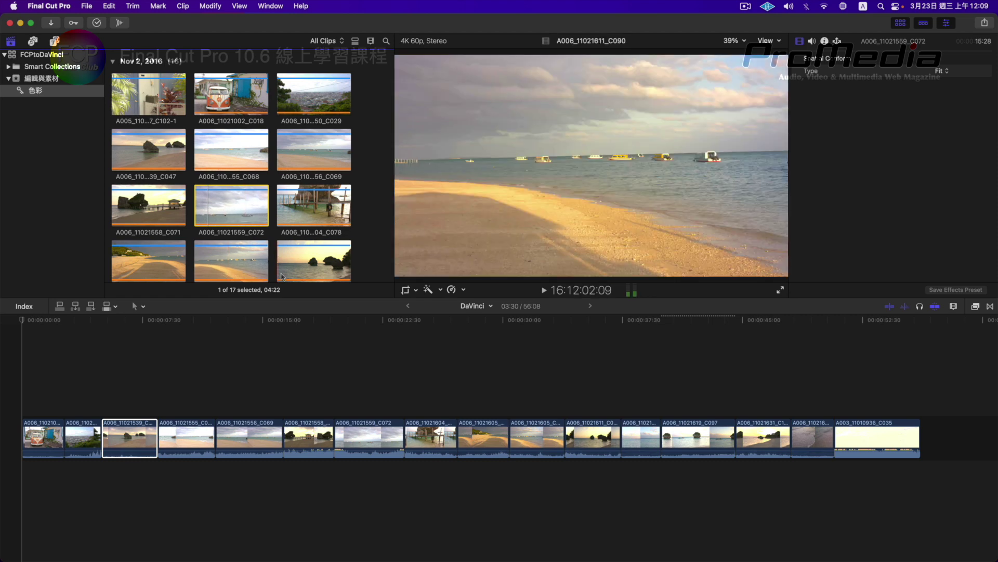
key("cmd+6")
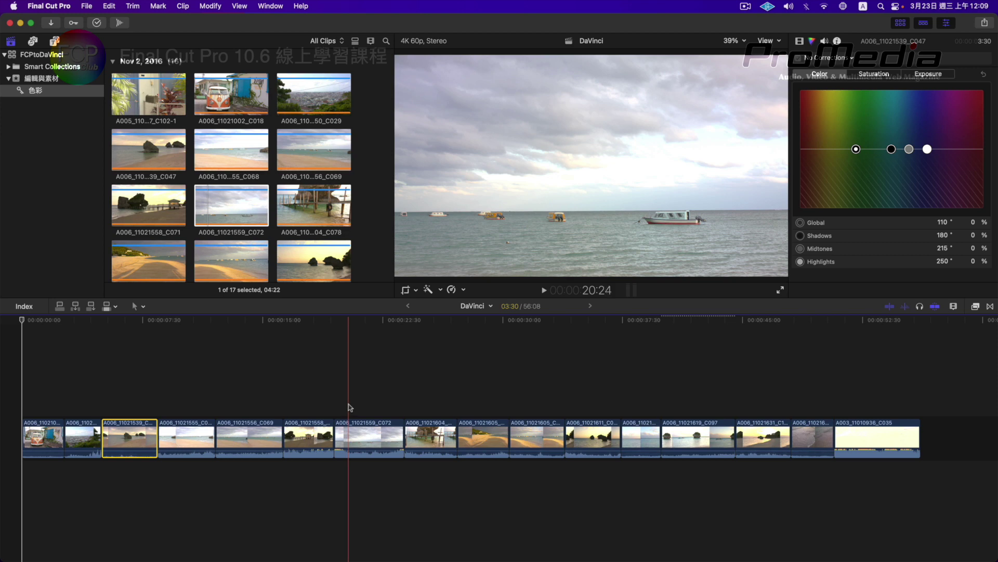
left_click(226, 435)
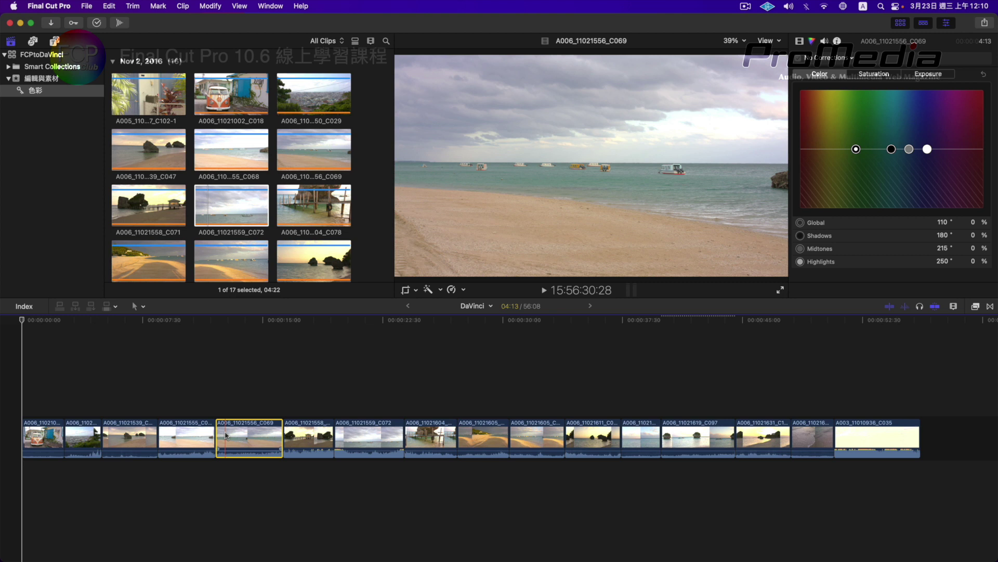
Step: Add a dissolve at clip C072's edit point, then delete it again
left_click(254, 375)
left_click(319, 373)
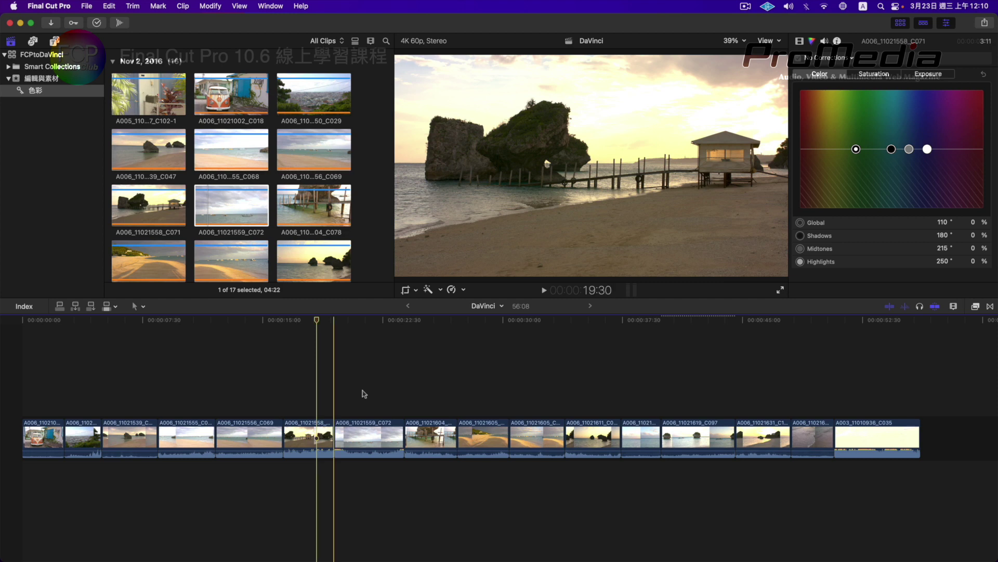
left_click(400, 436)
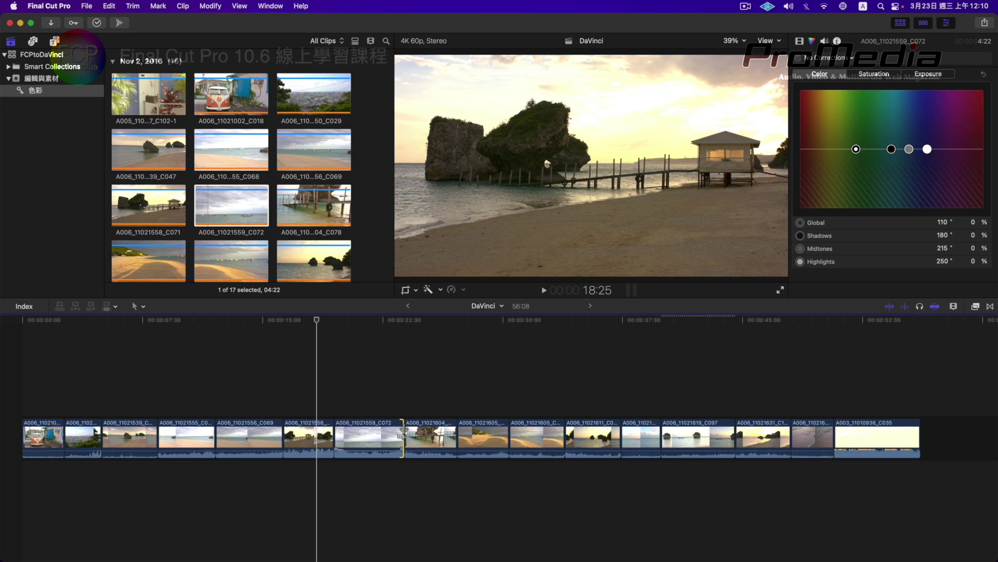
key("super+t")
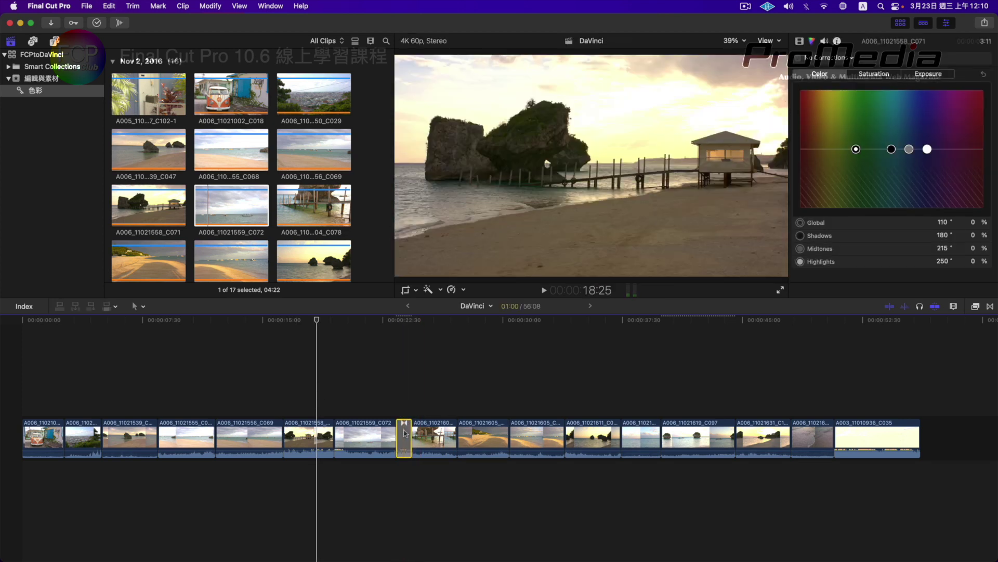
left_click(404, 430)
key("Delete")
key("super+6")
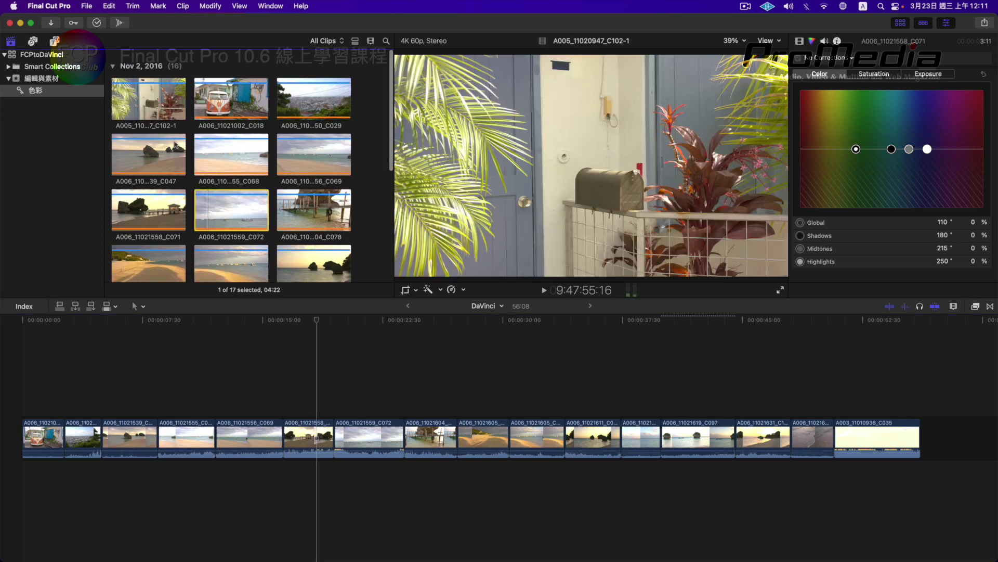
Step: Select the DaVinci project in the 編輯與素材 event and show its colour inspector
left_click(41, 78)
left_click(156, 99)
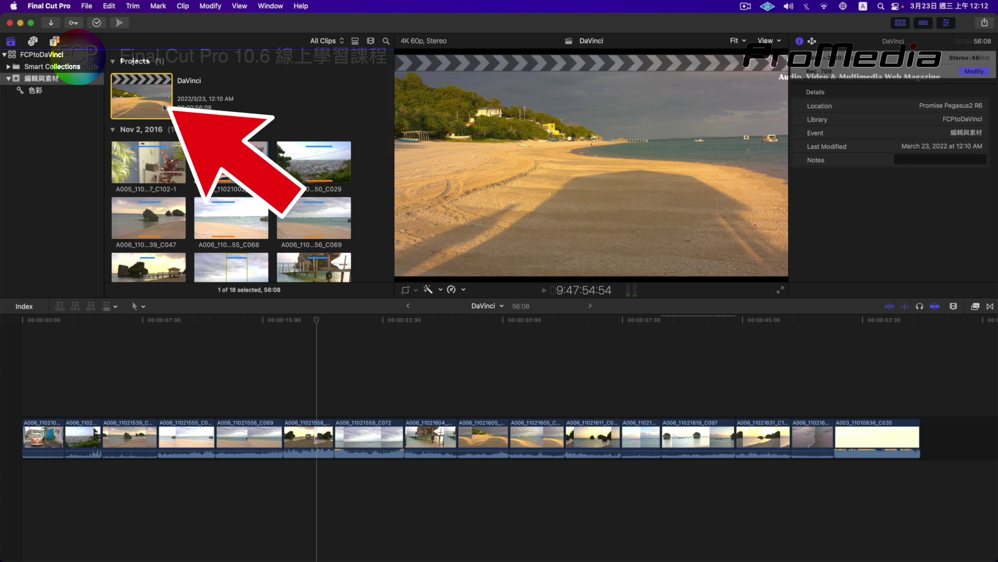
left_click(285, 335)
key("cmd+6")
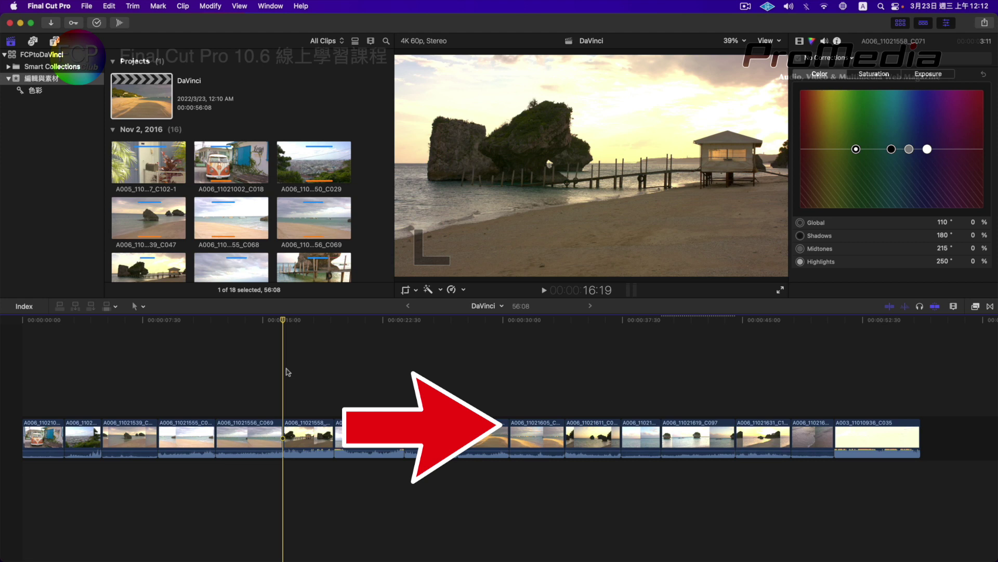
Step: Start File > Export XML for the DaVinci project and reposition the export window
left_click(86, 5)
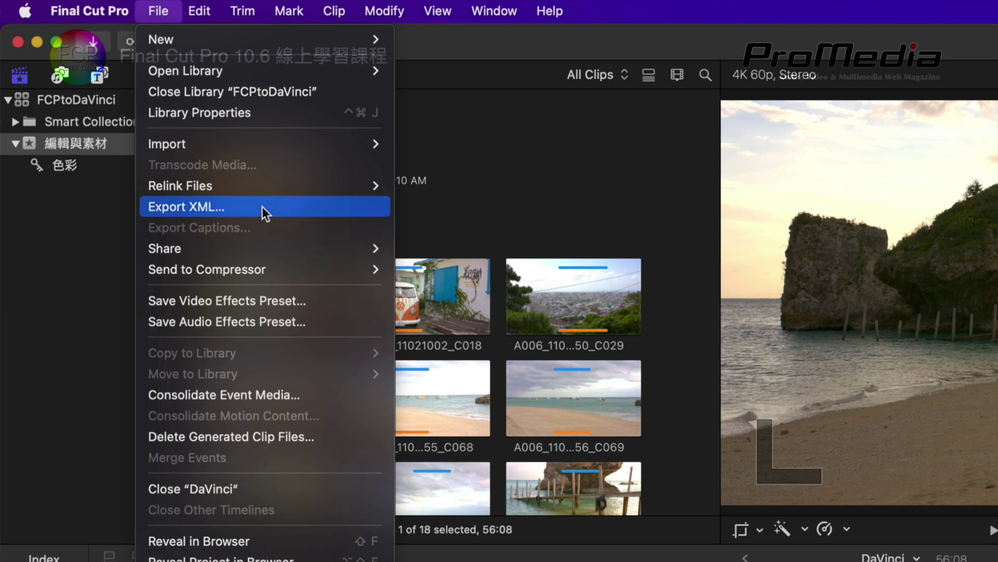
left_click(262, 207)
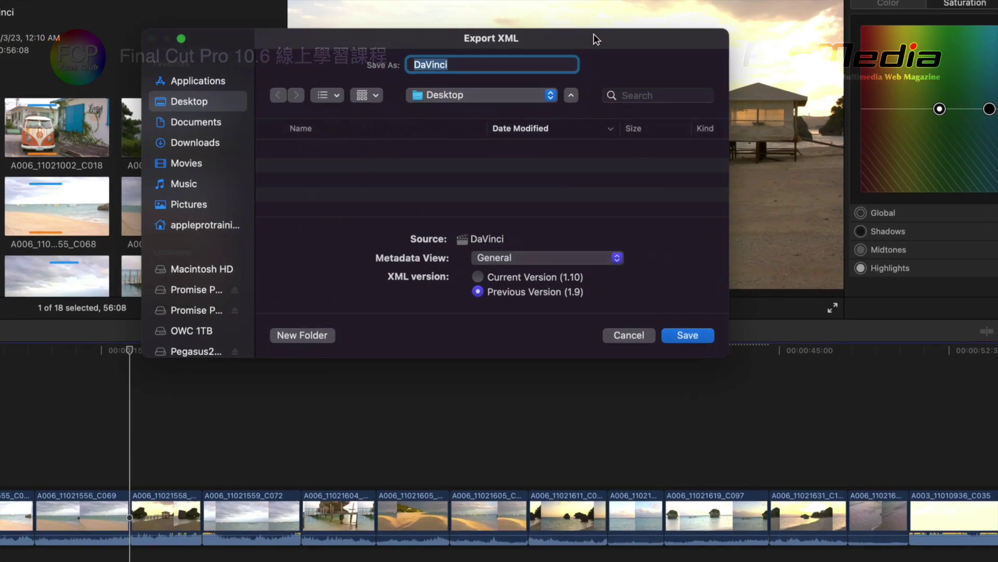
left_click_drag(596, 40, 615, 70)
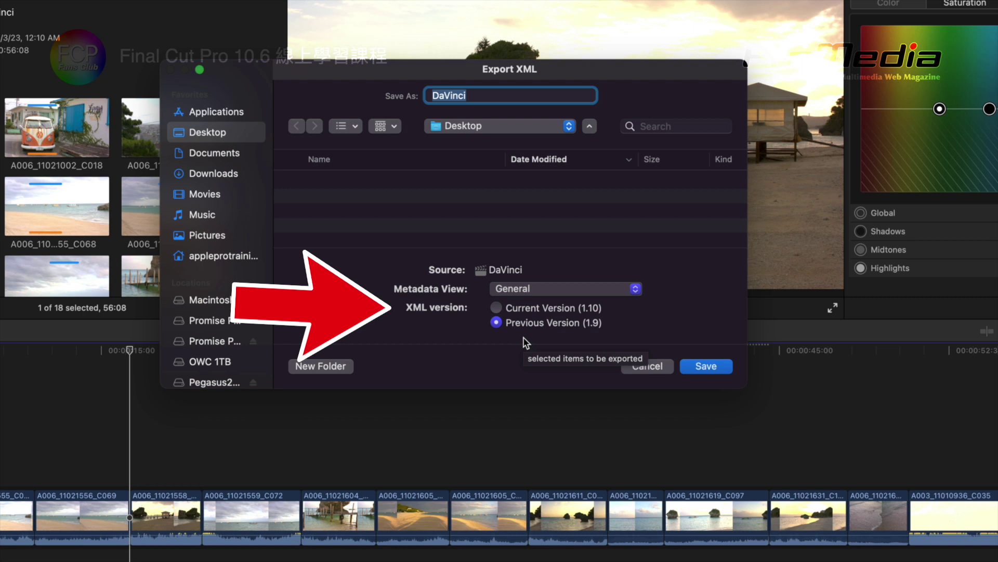
Step: Try XML format 1.10, switch back to 1.9, and select the file name 'DaVinci'
left_click(525, 305)
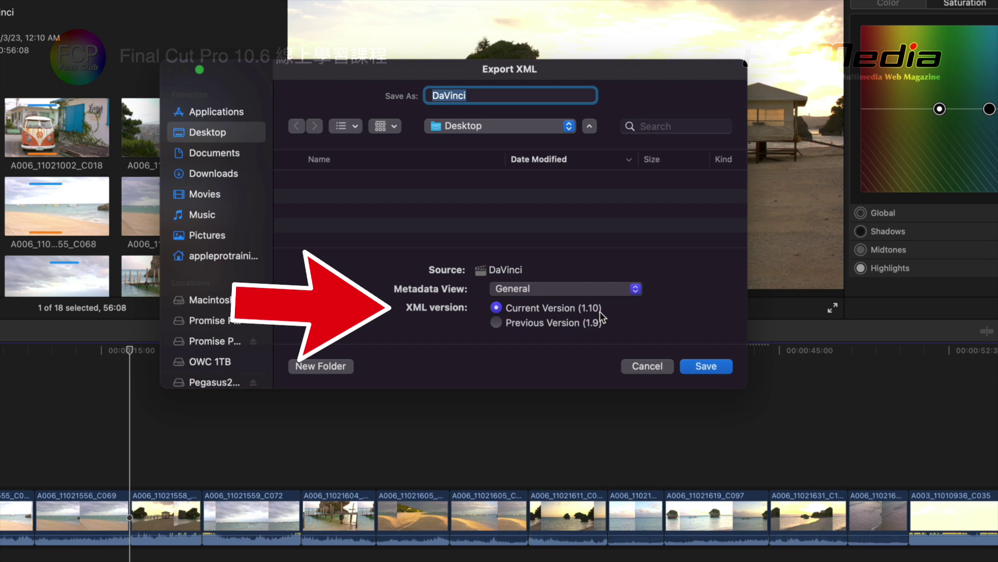
left_click(552, 326)
left_click(488, 96)
left_click_drag(463, 94, 357, 93)
Step: Save the XML export to the Desktop and launch DaVinci Resolve
left_click(713, 369)
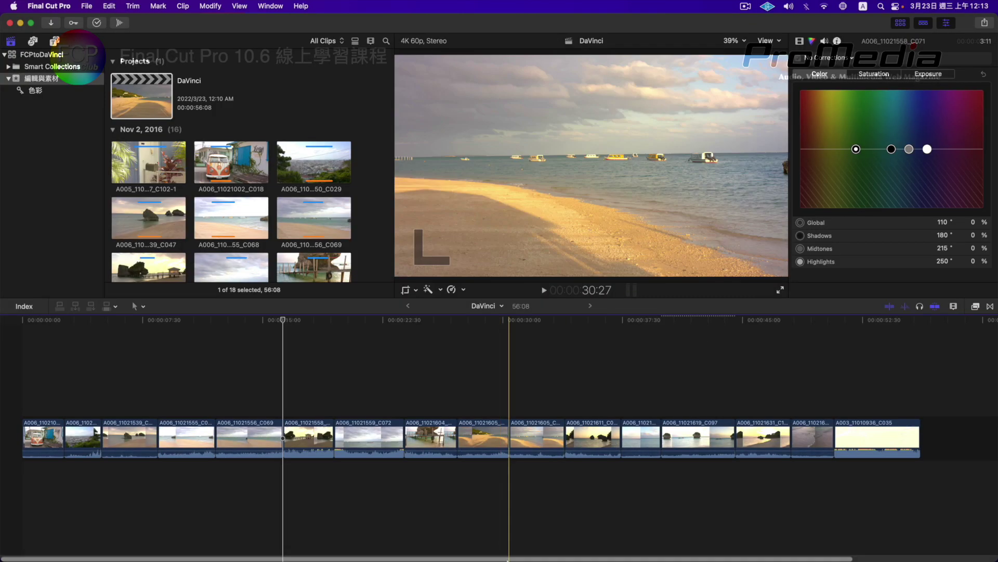
mouse_move(509, 558)
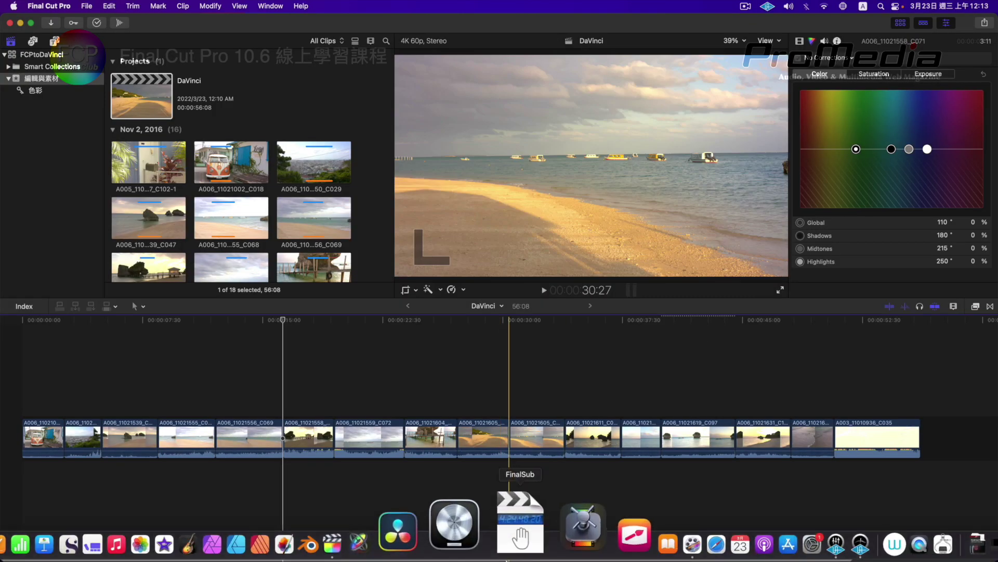
left_click(466, 543)
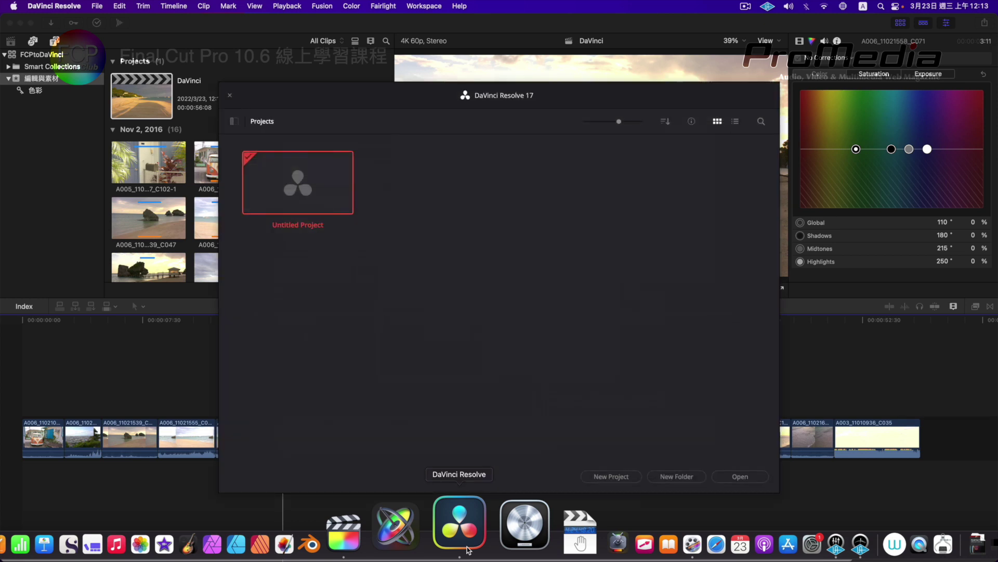
Step: Create a new Resolve project named 'FCP to DaVinci'
left_click(54, 6)
left_click(312, 171)
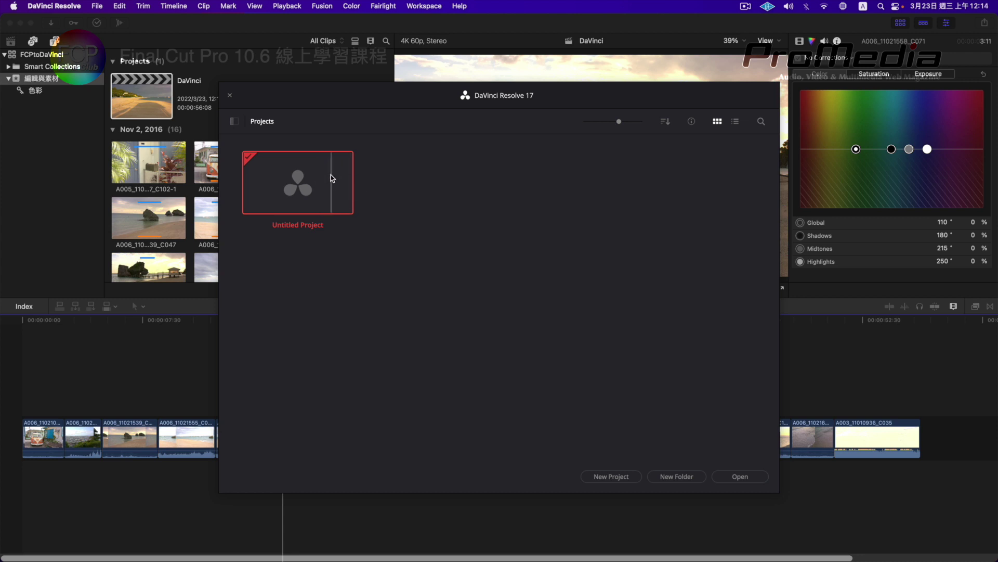
left_click(609, 476)
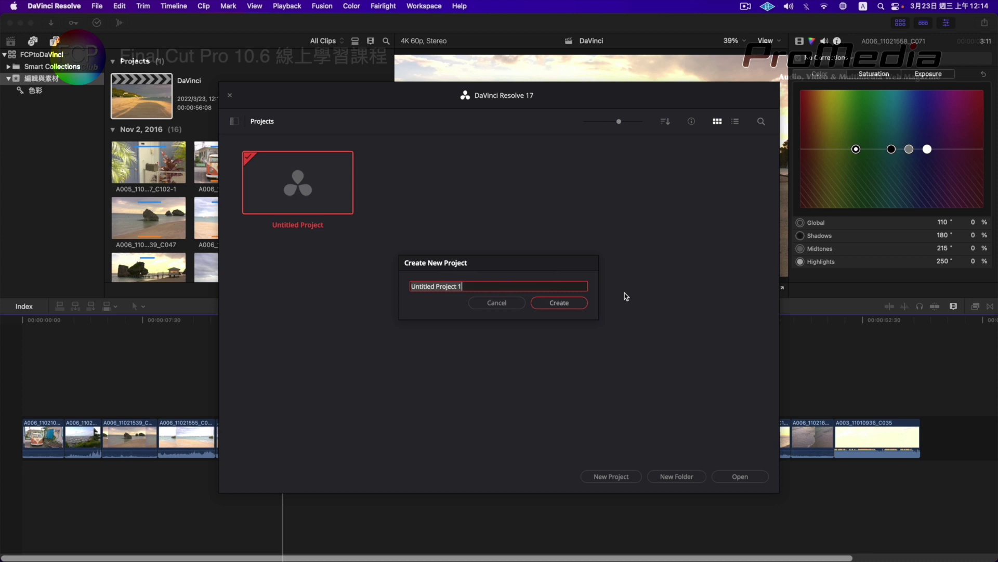
type("FCP")
key("BackSpace")
key("BackSpace")
key("BackSpace")
type("F")
type("CP to ")
type("DaVinci")
left_click(568, 302)
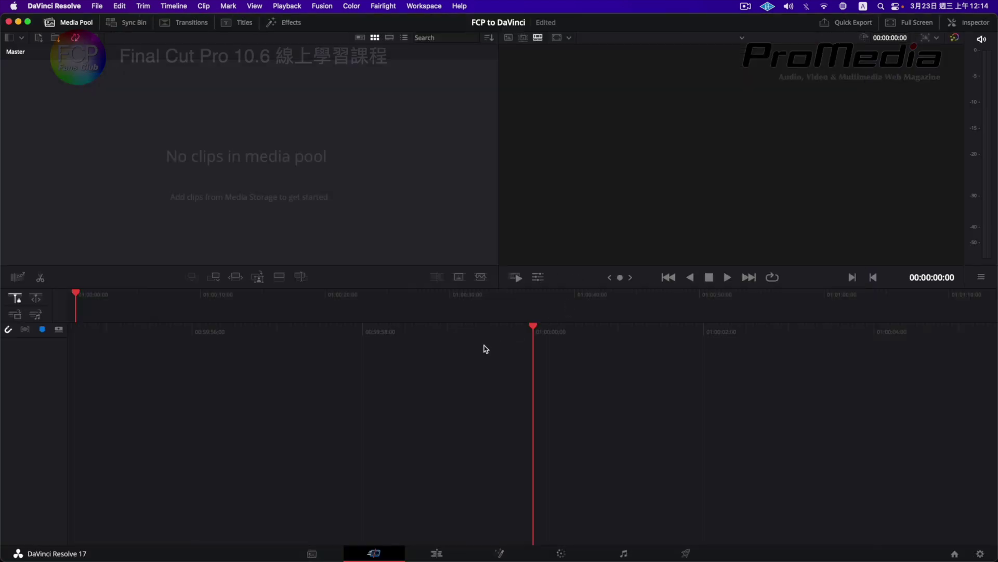
Step: Switch to the Edit page and show the File > Import submenu
left_click(442, 554)
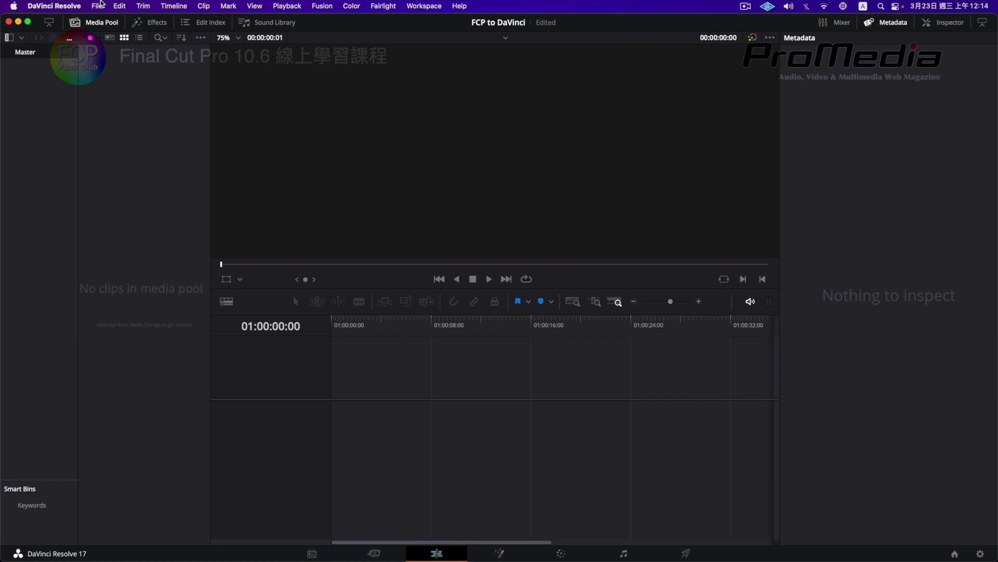
left_click(99, 6)
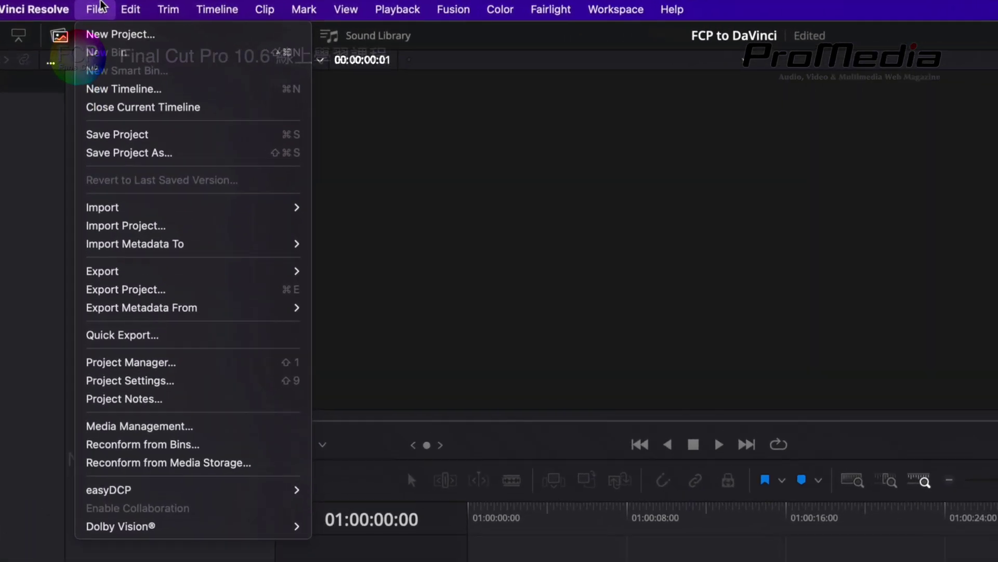
mouse_move(125, 131)
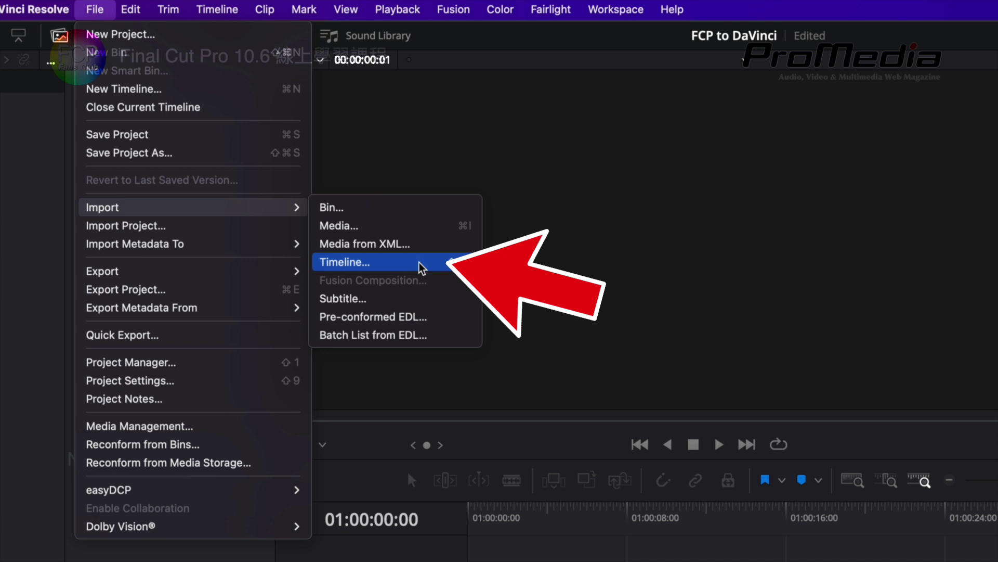
Step: Import a timeline from DaVinci.fcpxml on the Desktop, leaving the file type unchanged
left_click(422, 268)
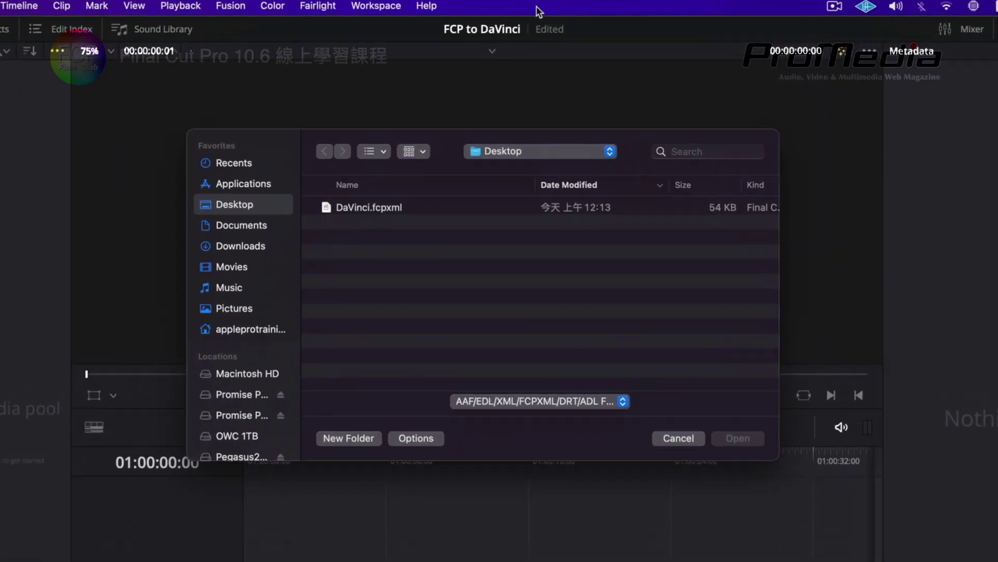
left_click(470, 207)
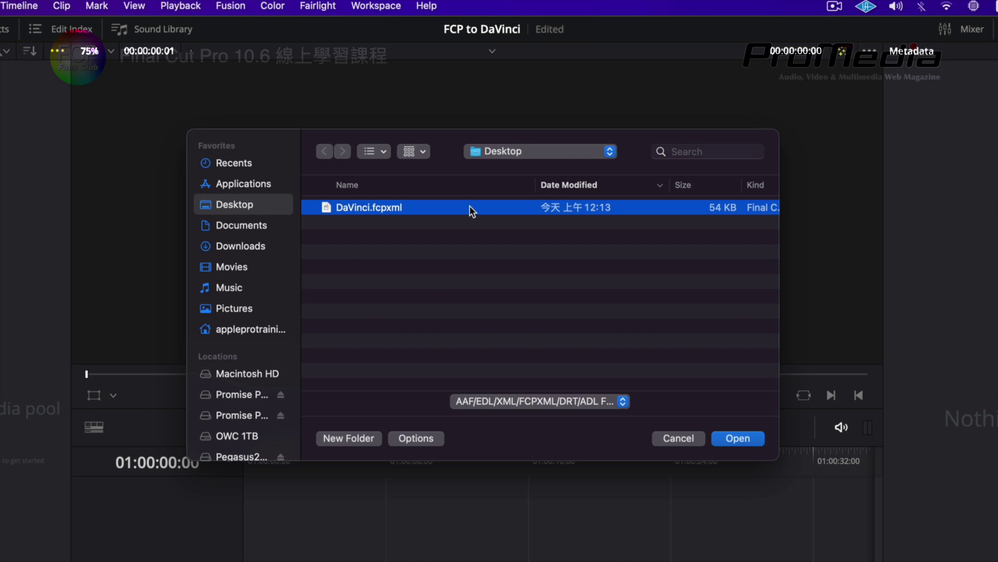
left_click(556, 402)
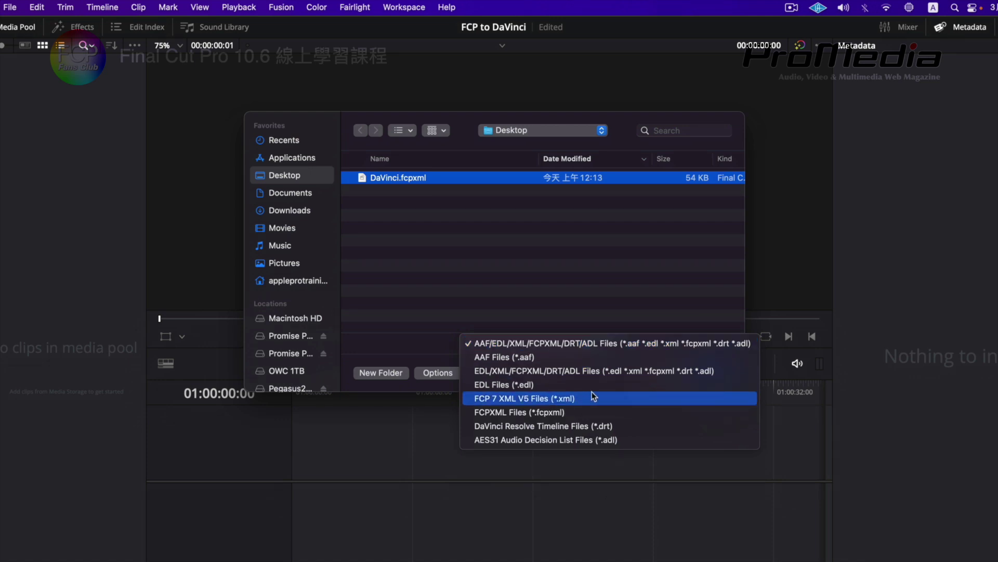
left_click(578, 214)
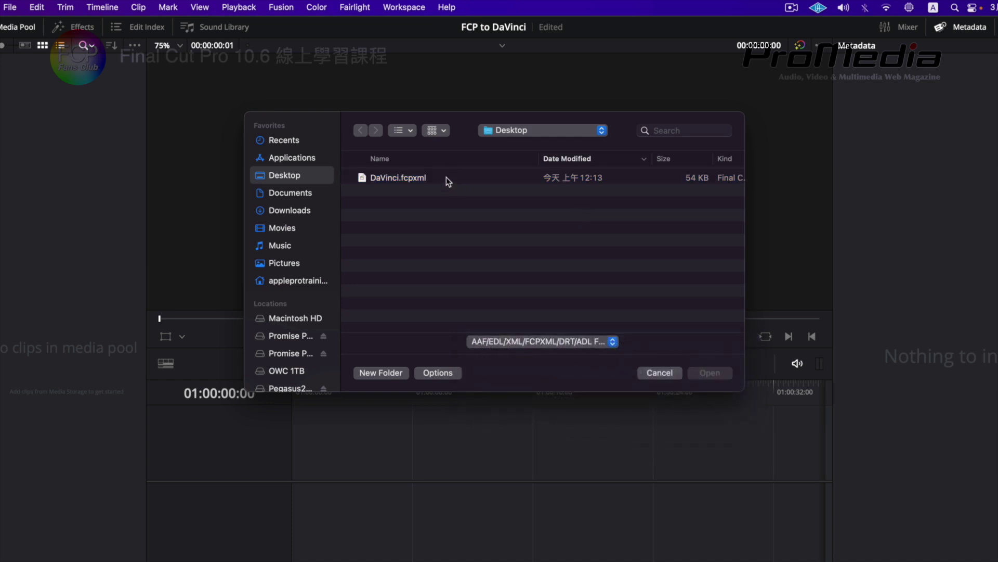
left_click(446, 181)
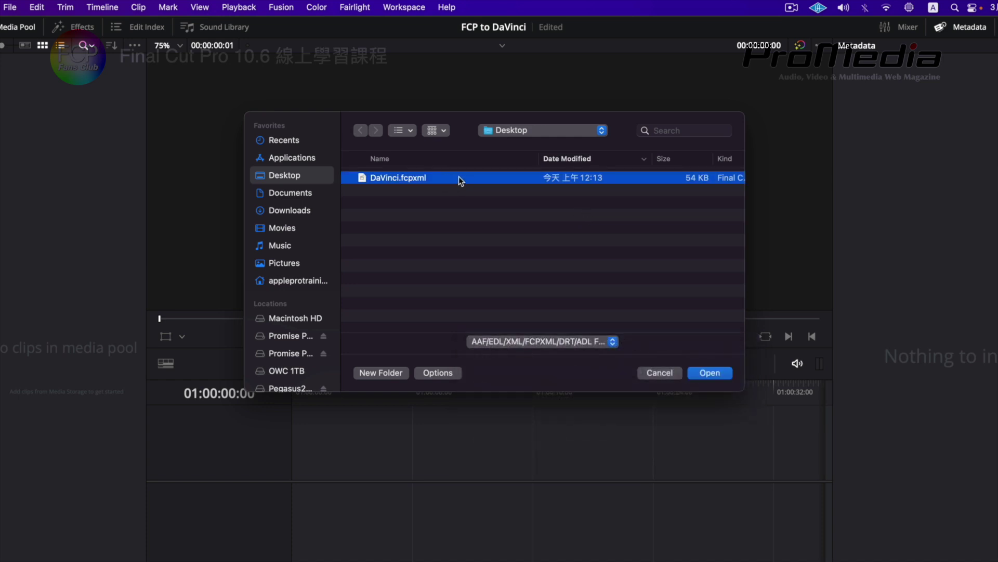
left_click(710, 373)
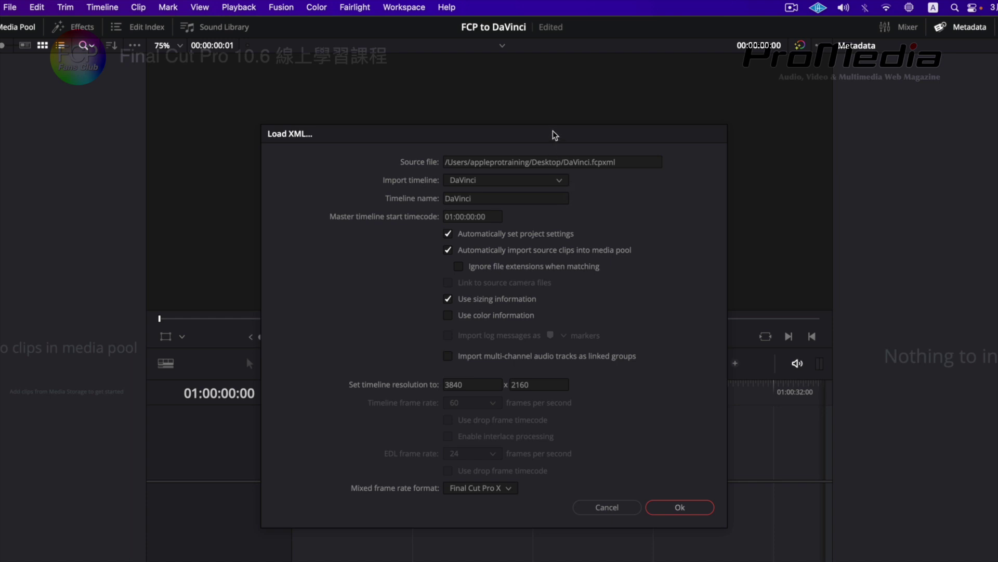
left_click_drag(552, 134, 518, 72)
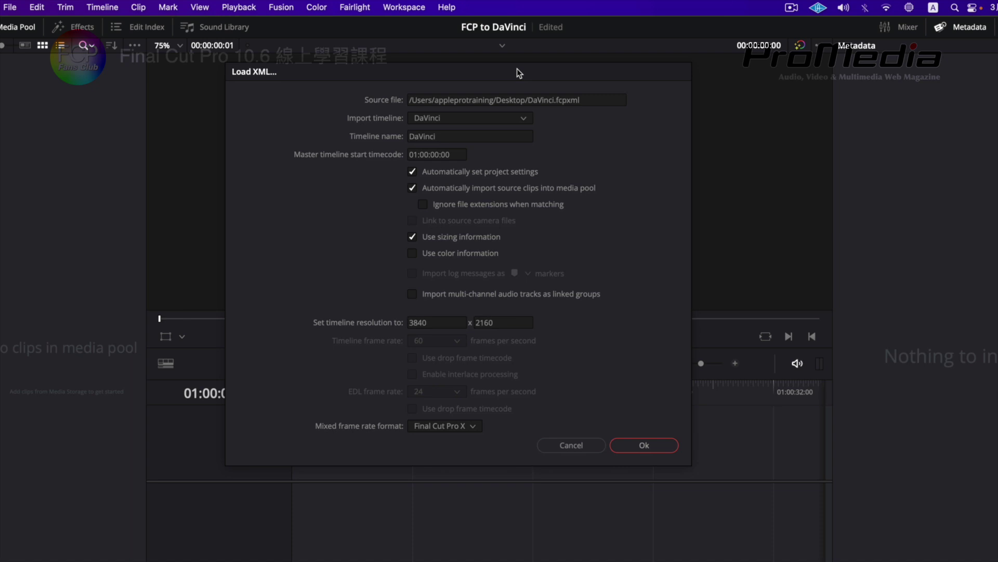
left_click(502, 118)
left_click(569, 111)
double_click(460, 137)
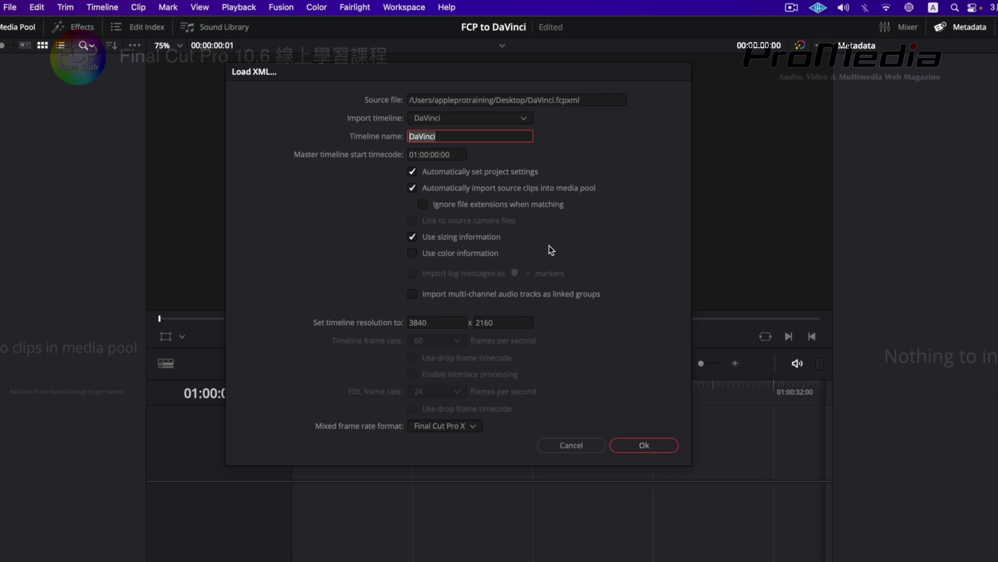
Step: Import the DaVinci timeline with colour information enabled, then scrub through the imported edit
left_click(485, 254)
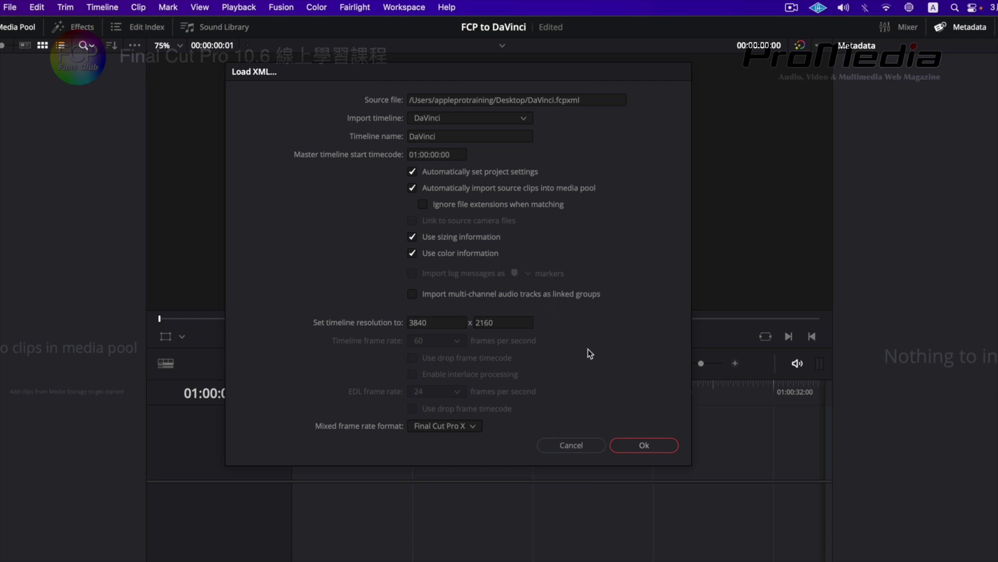
left_click(650, 446)
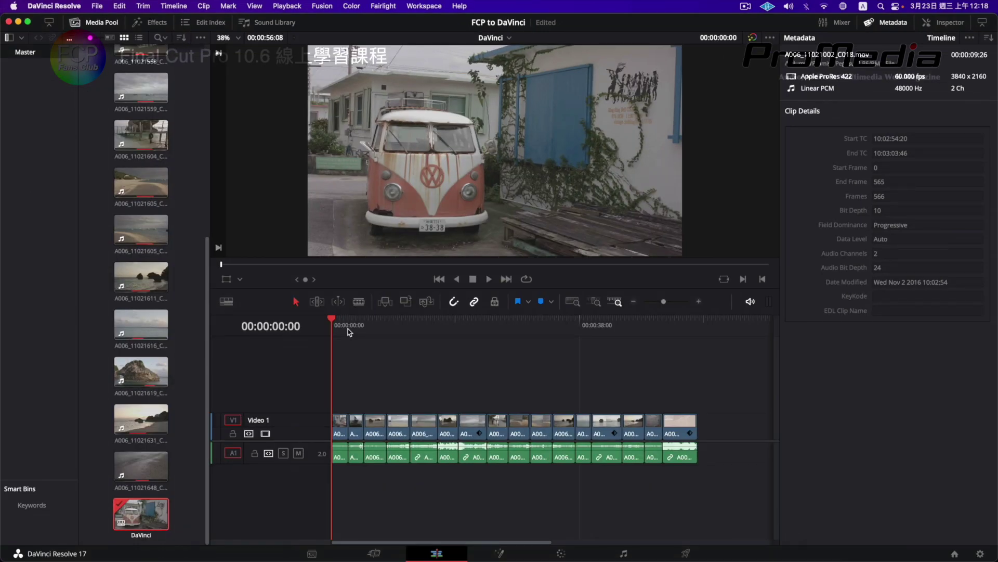
mouse_move(335, 321)
left_mouse_down()
mouse_move(589, 325)
mouse_move(575, 325)
left_mouse_up()
Step: Compare playback of the DaVinci timeline in both apps, then select beach clip A006_11021605_C079
key("super+Tab")
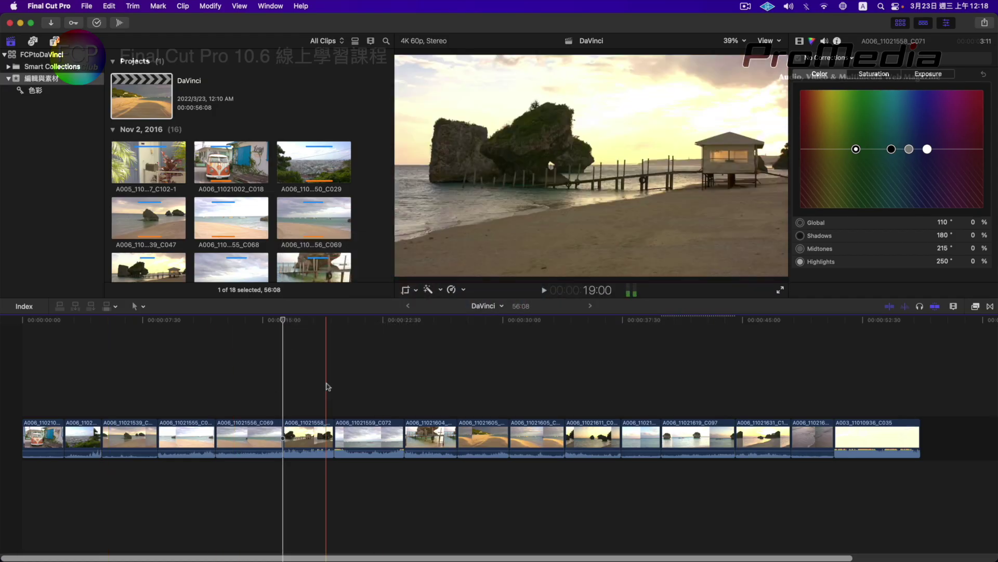
key("l")
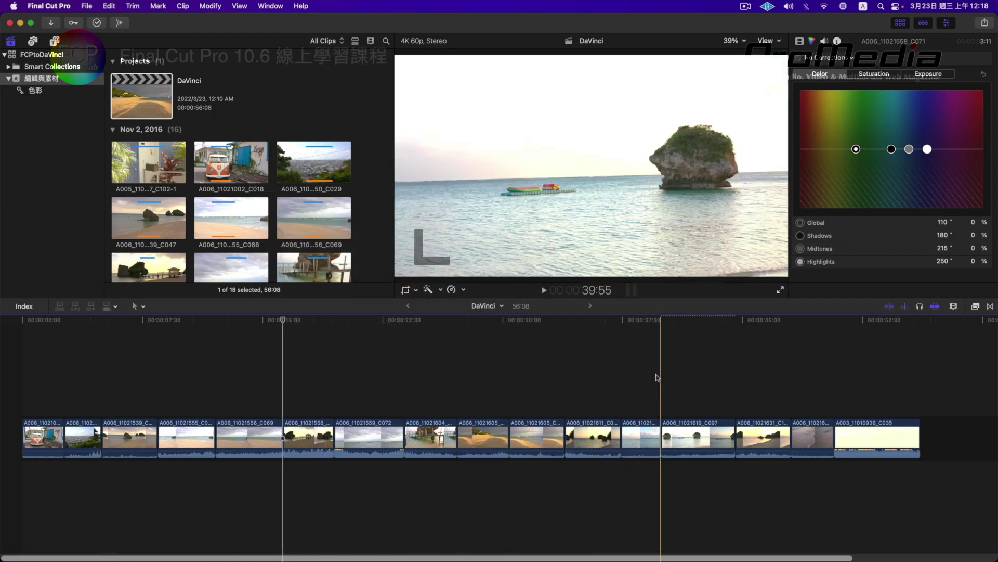
key("super+Tab")
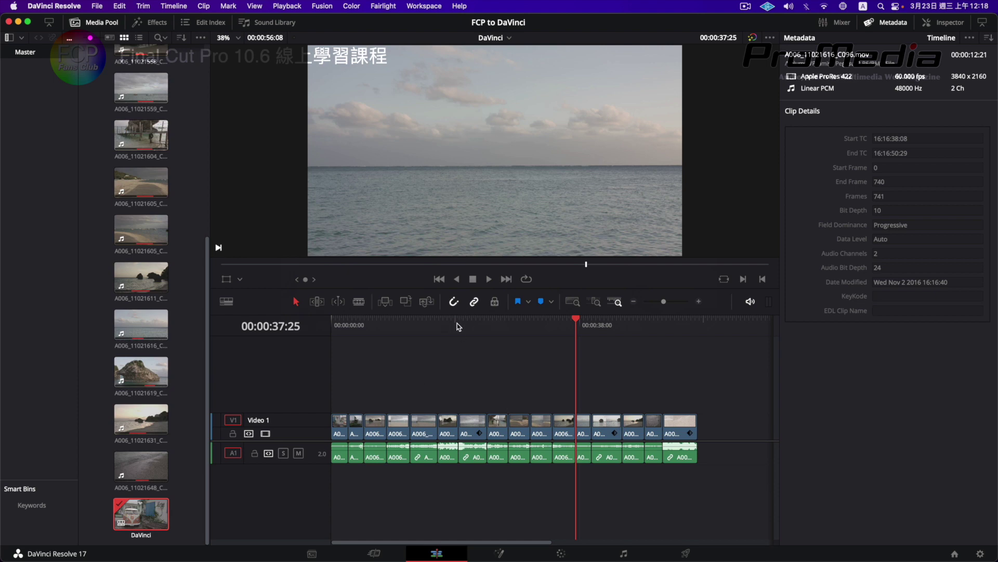
left_click_drag(458, 326, 437, 326)
key("super+Tab")
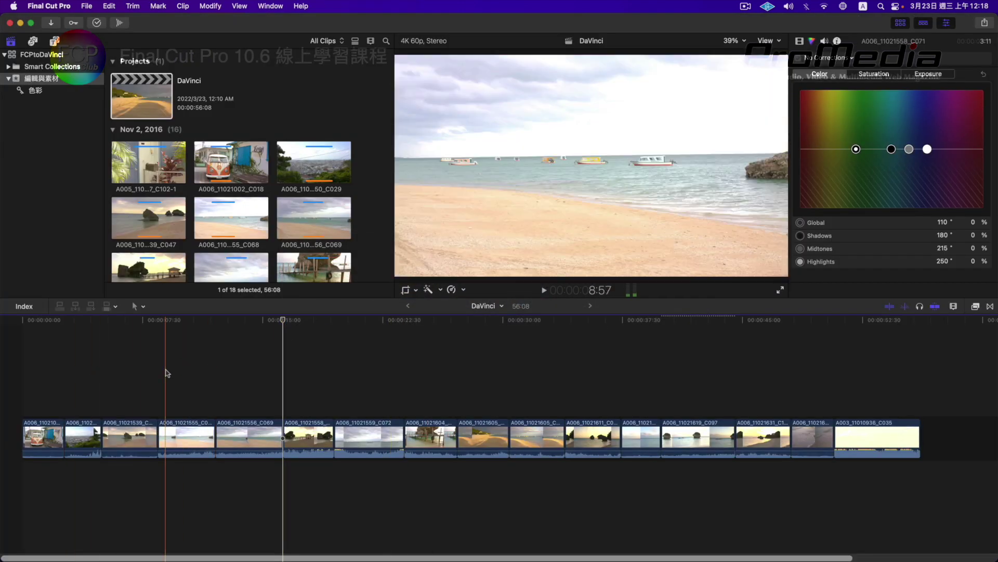
left_click(479, 434)
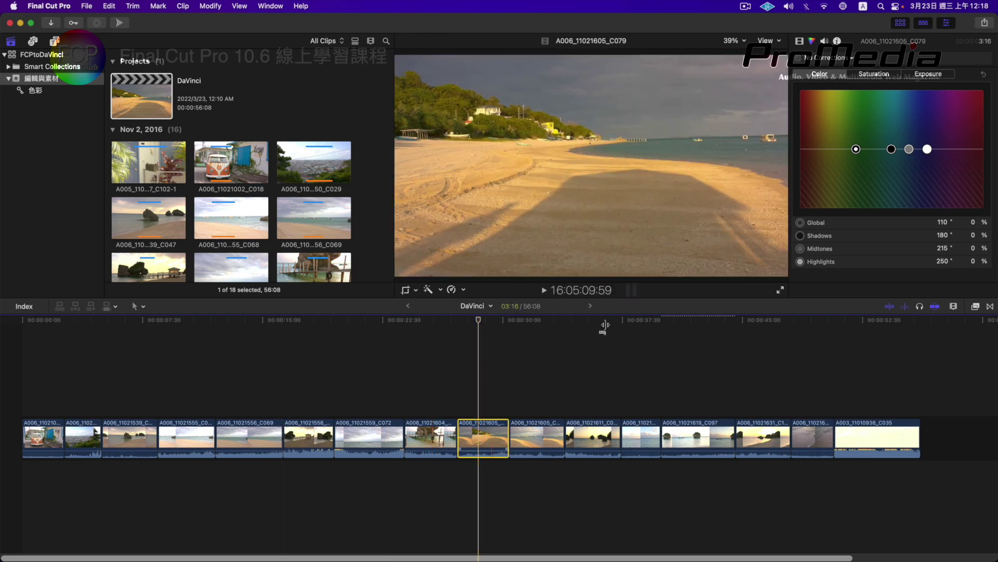
Step: Show clip A006_11021605_C079's Info inspector and open its Camera LUT list (Blackmagic Design Film 4K)
left_click(837, 41)
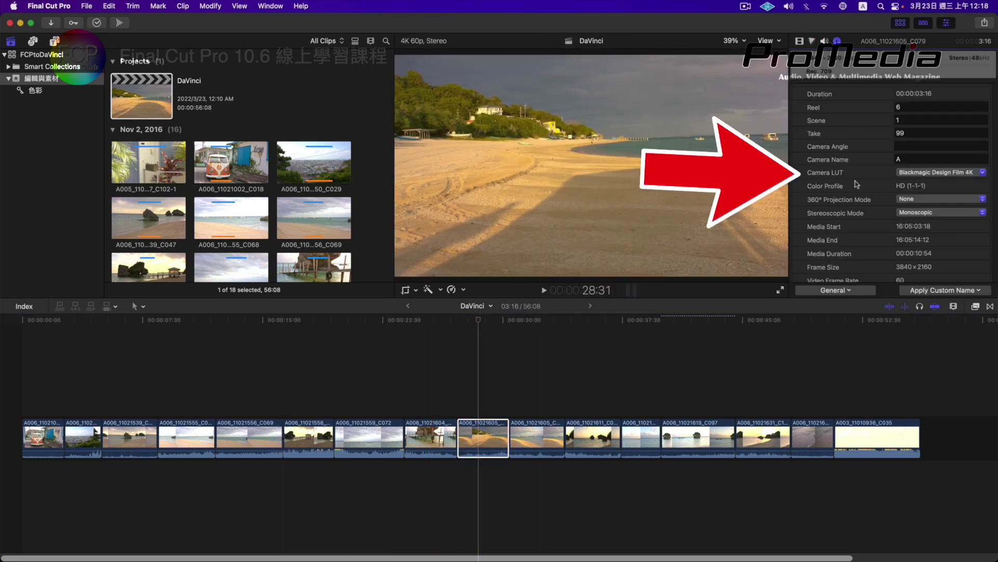
left_click(942, 172)
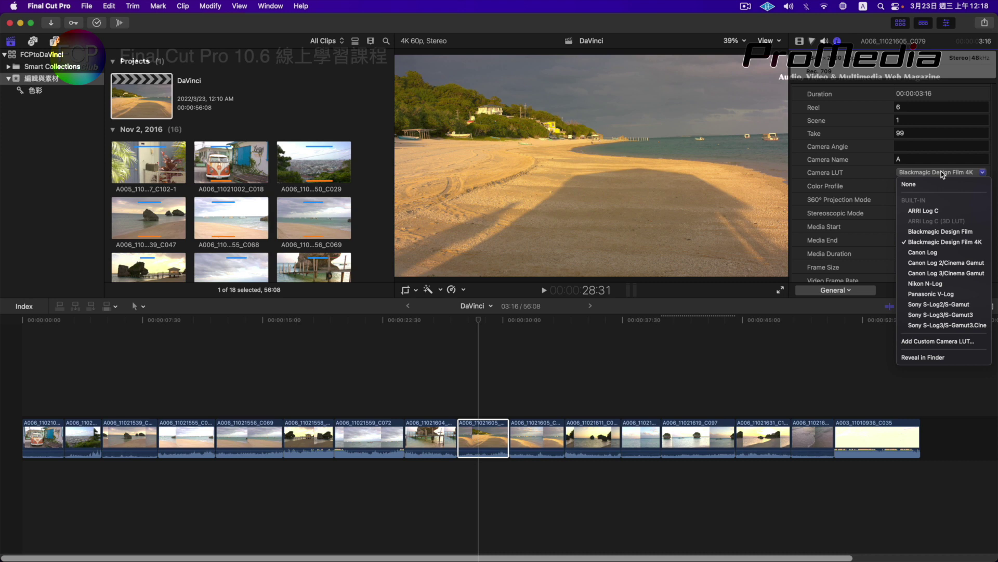
Step: Leave the Camera LUT as it is and switch back to DaVinci Resolve
key("super+Tab")
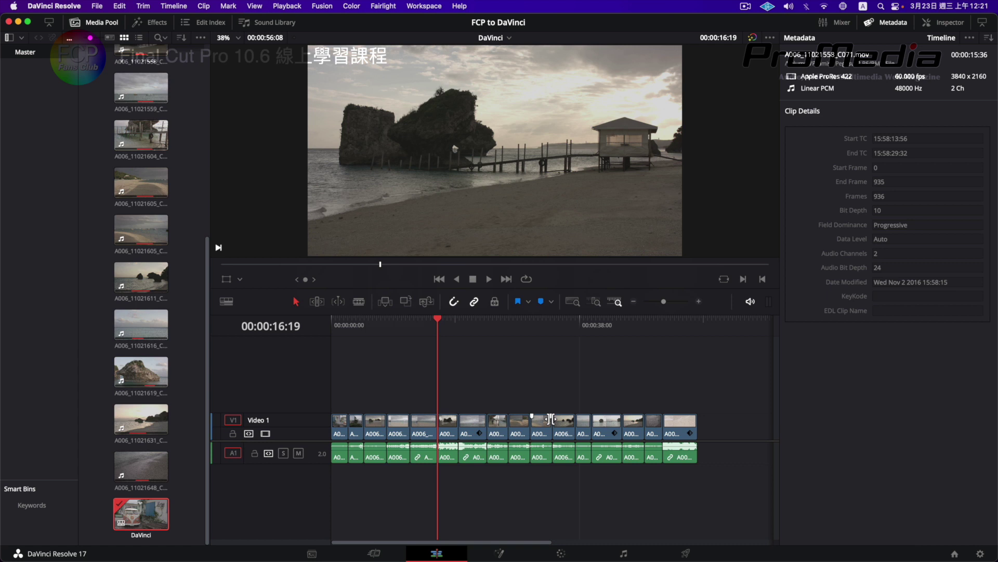
left_click(97, 6)
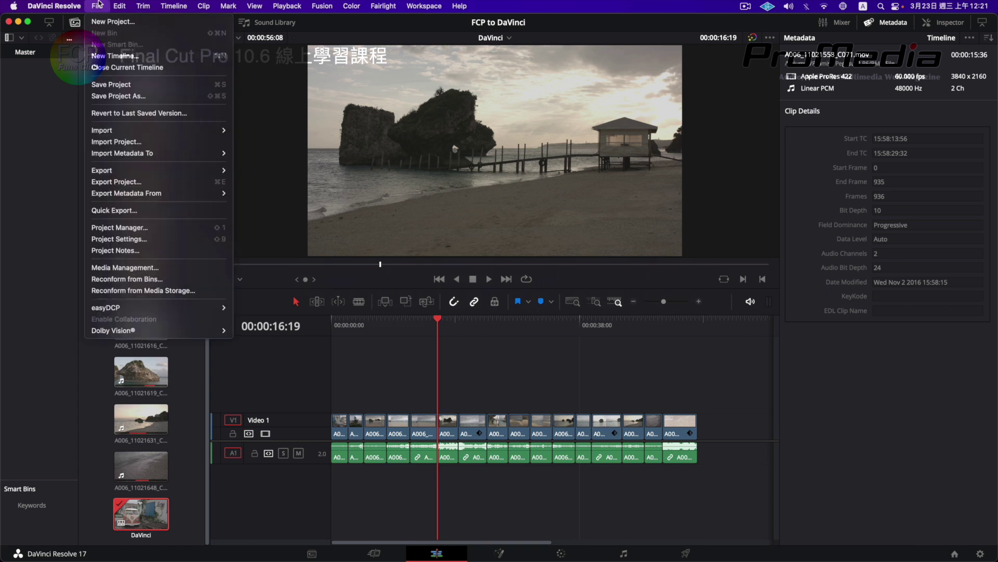
mouse_move(132, 173)
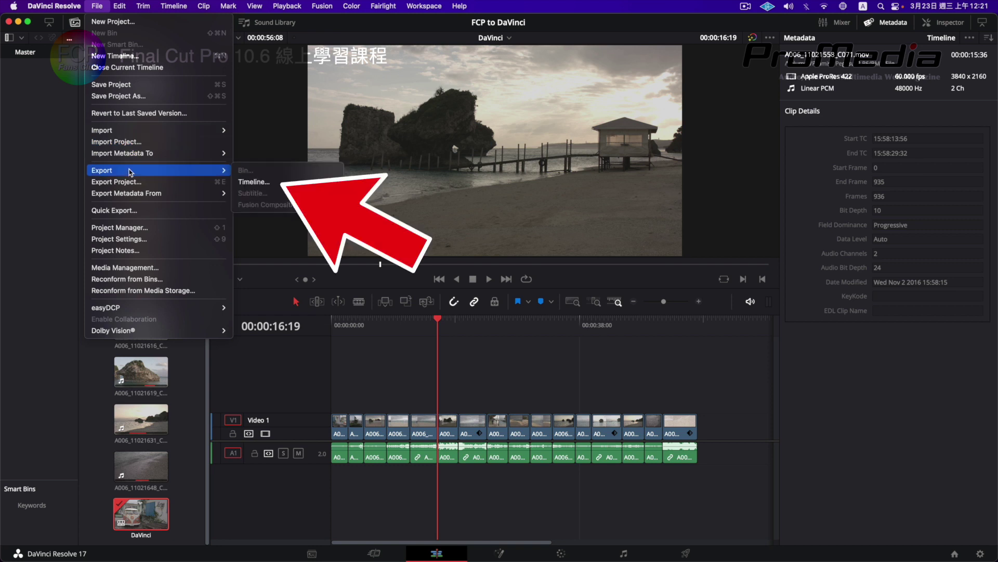
left_click(273, 177)
left_click(535, 282)
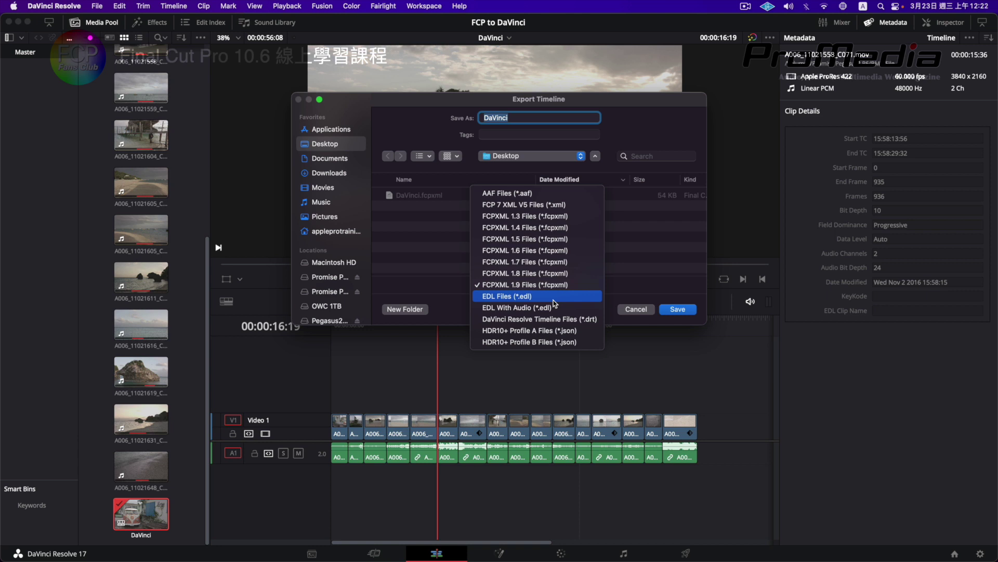
left_click(631, 292)
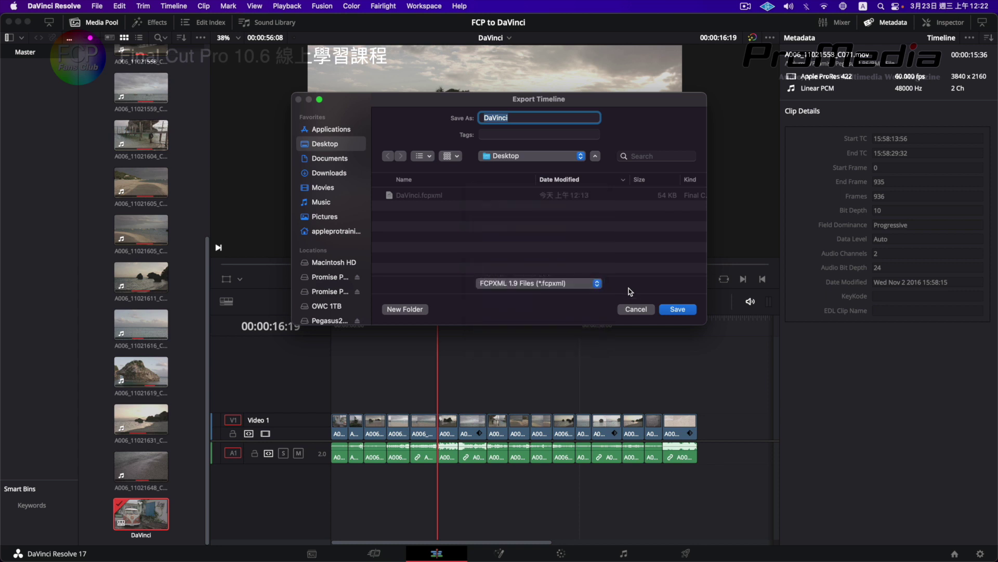
left_click(641, 313)
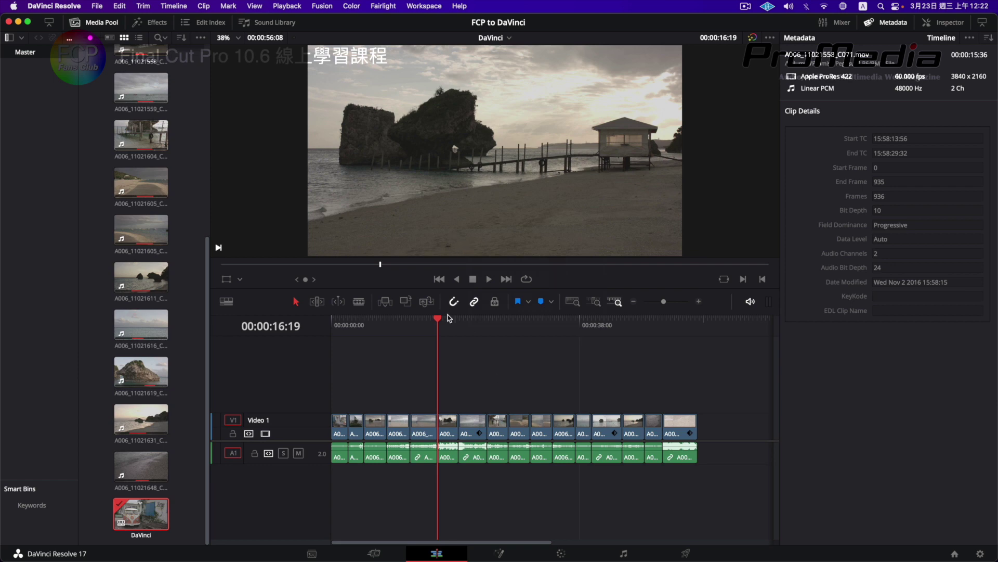
Step: On the Color page, apply the Blackmagic 4.6K Film to Extended Video v4 LUT to clips 01 and 03
left_click(562, 553)
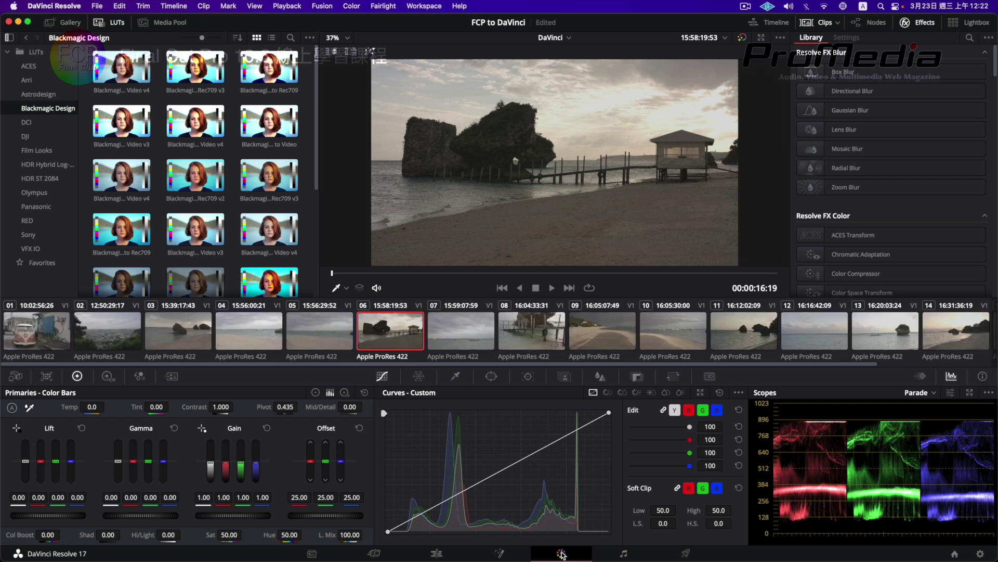
left_click(39, 325)
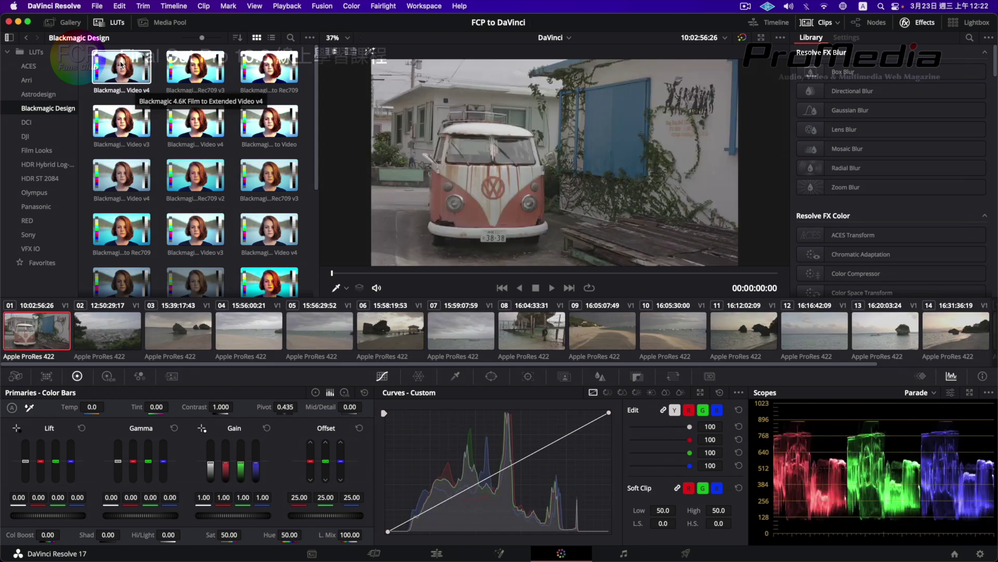
left_click_drag(121, 67, 36, 331)
left_click(114, 338)
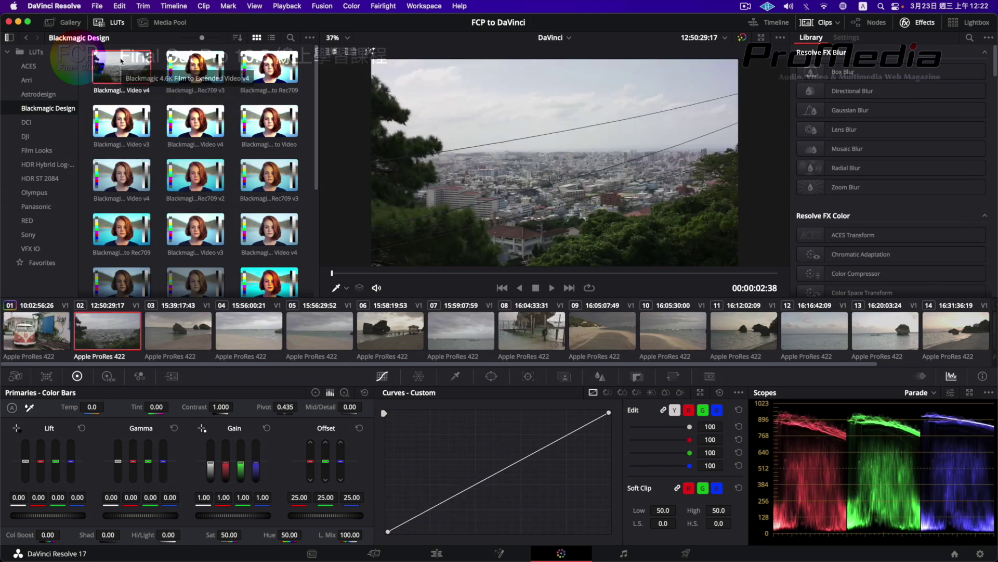
left_click(165, 349)
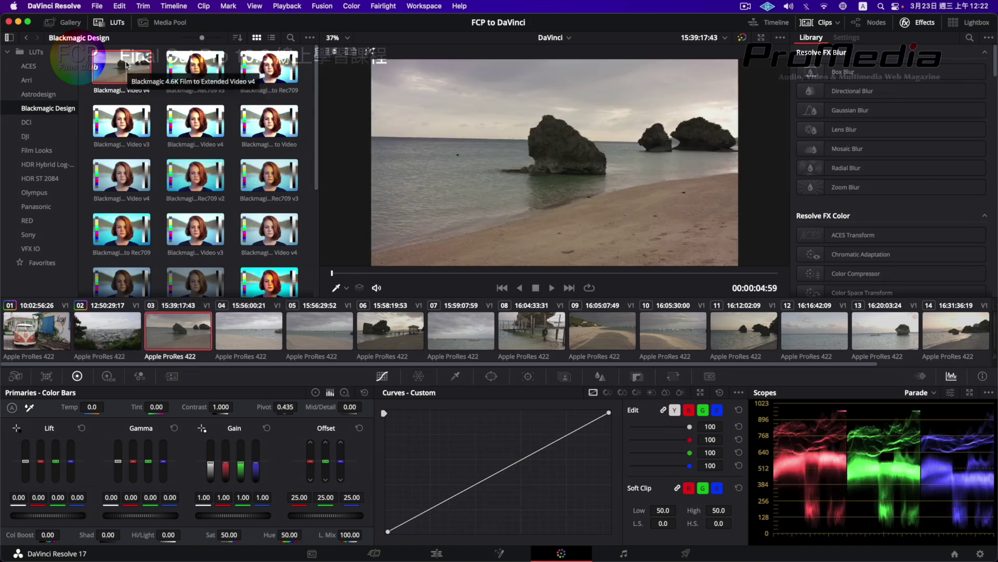
left_click_drag(121, 66, 177, 333)
Step: Step through clips 04 to 10 and apply the same LUT to clip 10
left_click(254, 351)
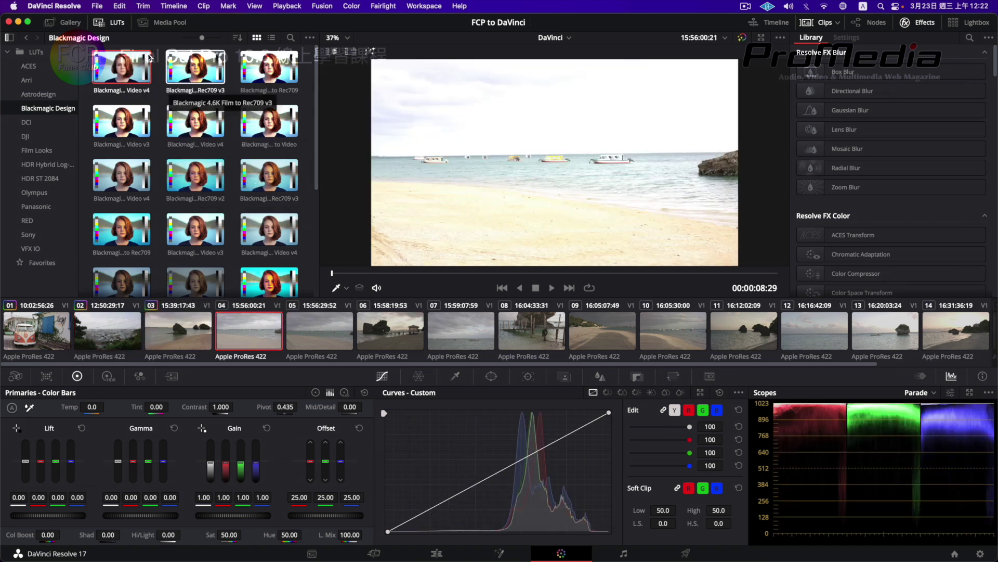
left_click(307, 329)
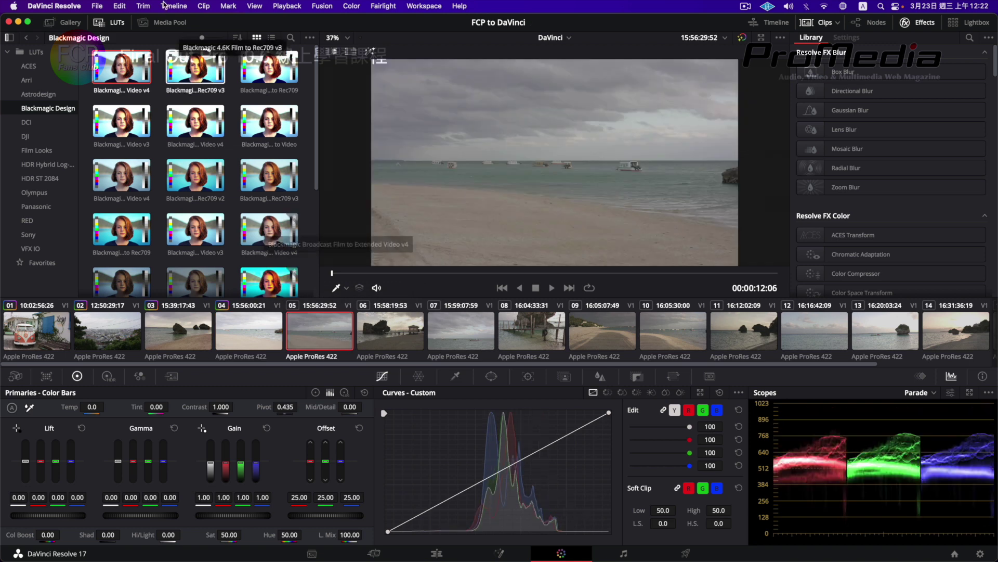
left_click(390, 330)
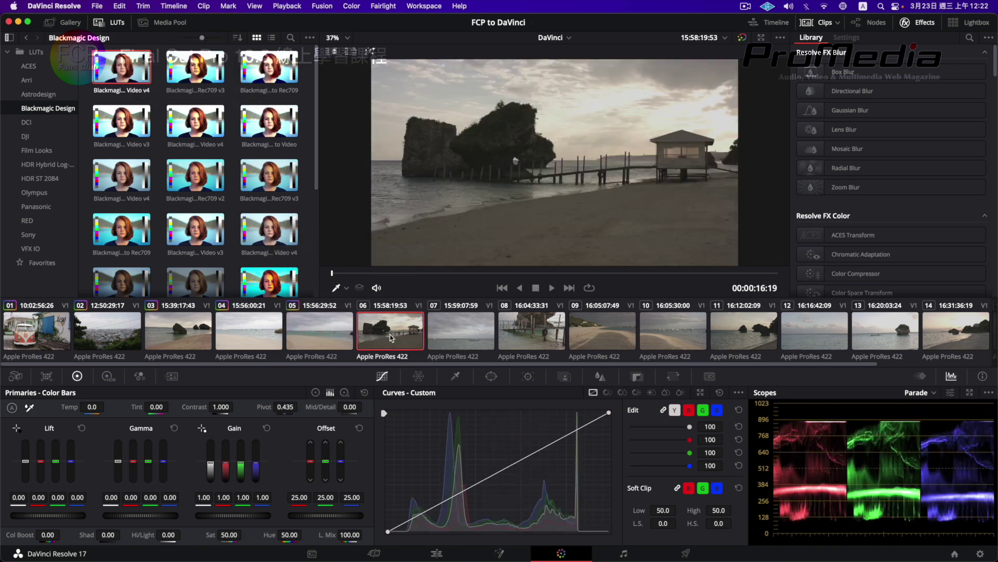
key("Down")
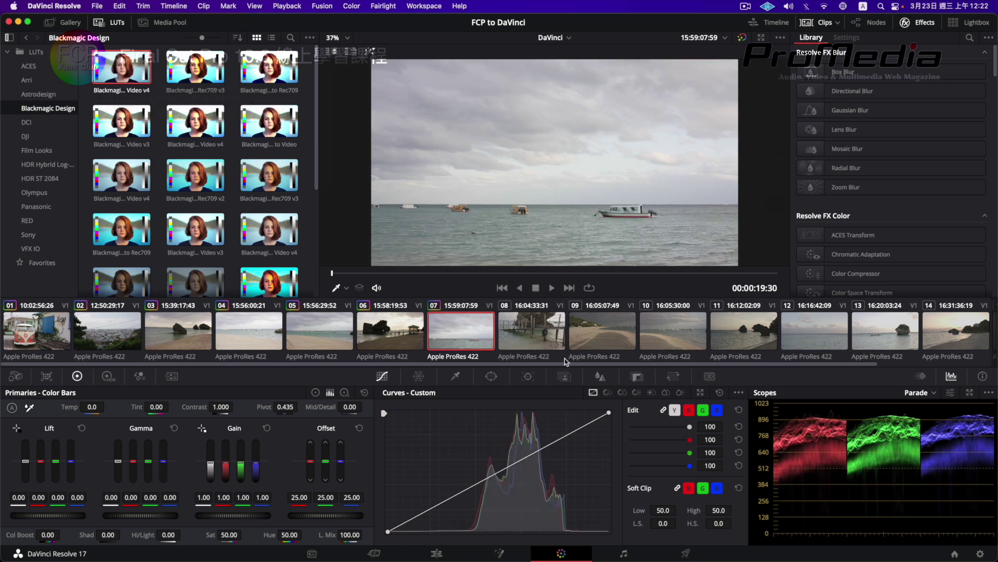
key("Down")
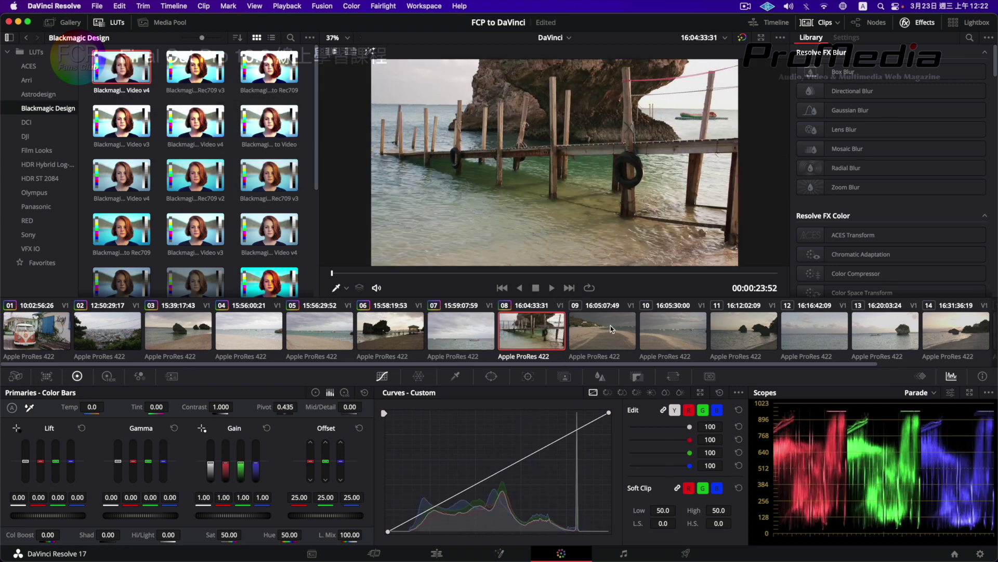
key("Down")
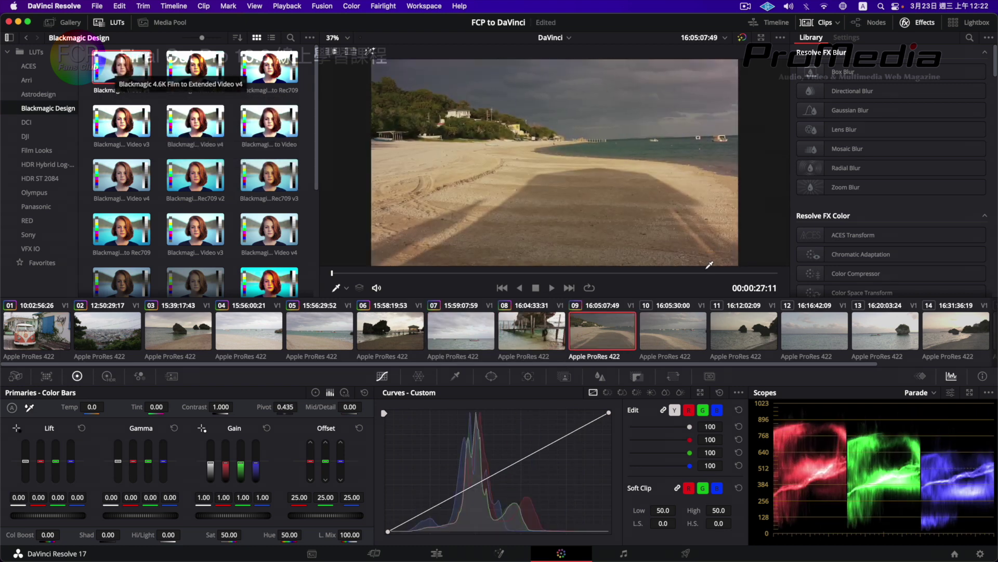
key("Down")
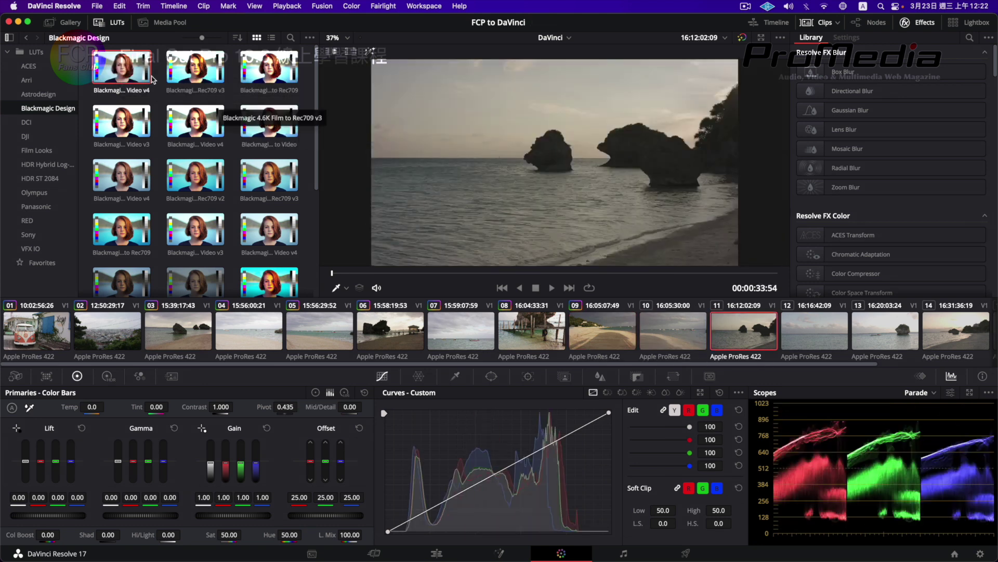
double_click(122, 73)
Step: Apply the same Film to Extended Video v4 LUT to clips 14 and 15
left_click(835, 330)
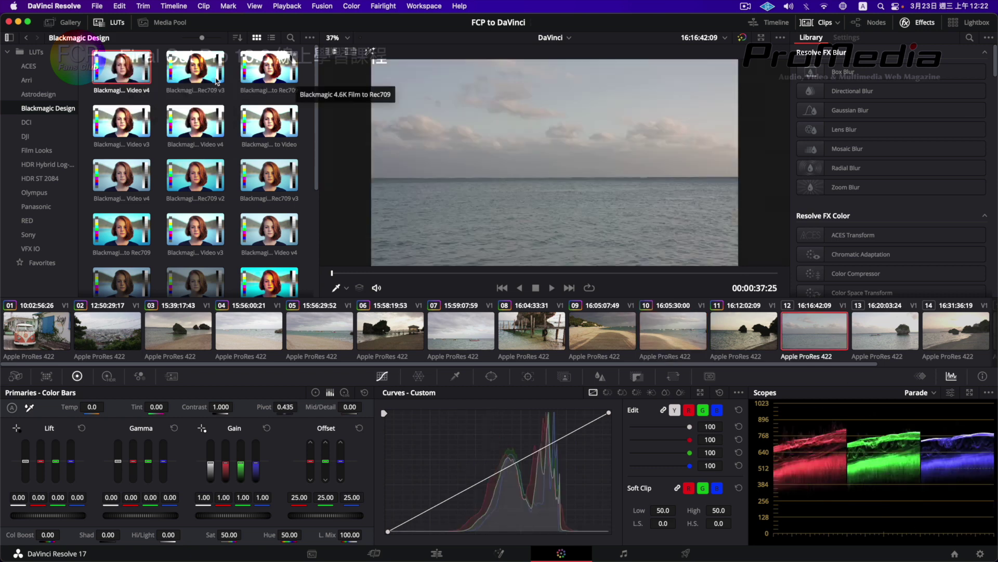
key("Down")
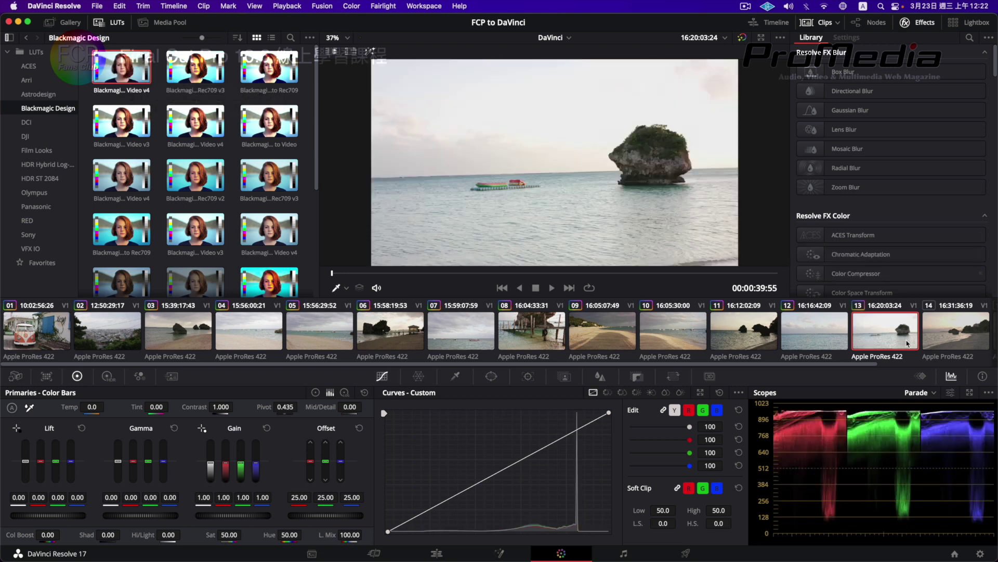
left_click(971, 342)
double_click(121, 67)
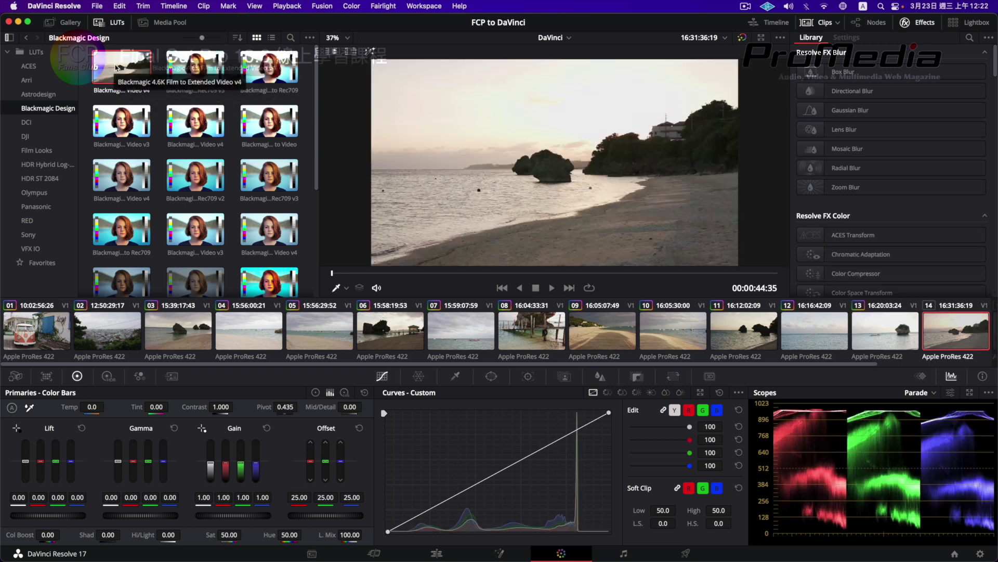
scroll(875, 333, "right", 2)
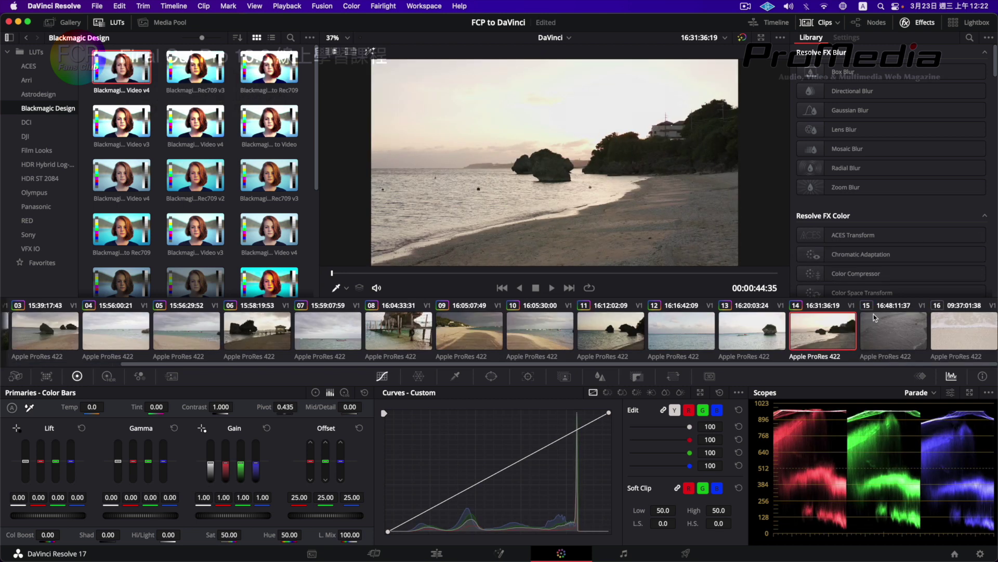
left_click(874, 318)
double_click(121, 67)
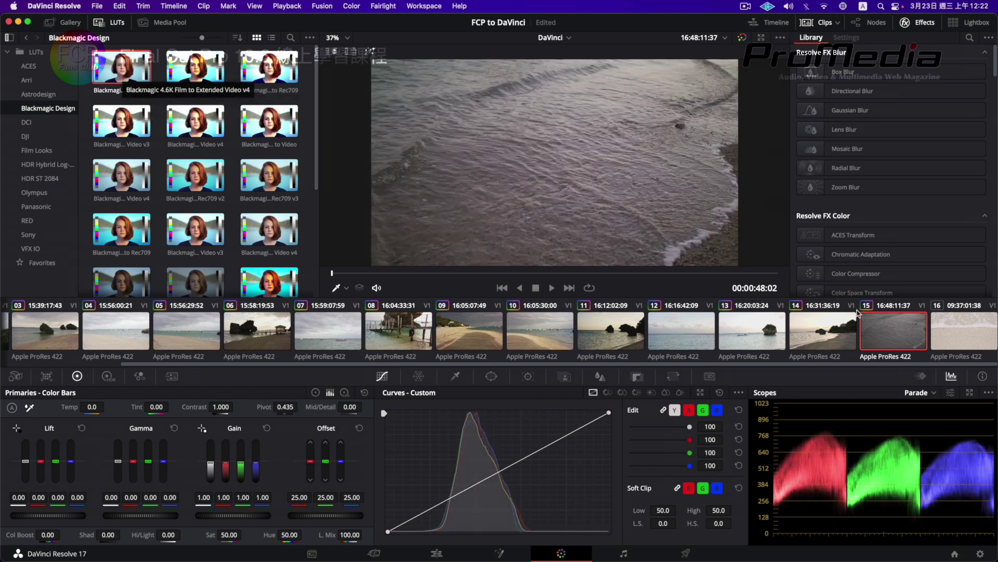
Step: Move through clips 16 and 07, then select clip 04 for grading
left_click(945, 350)
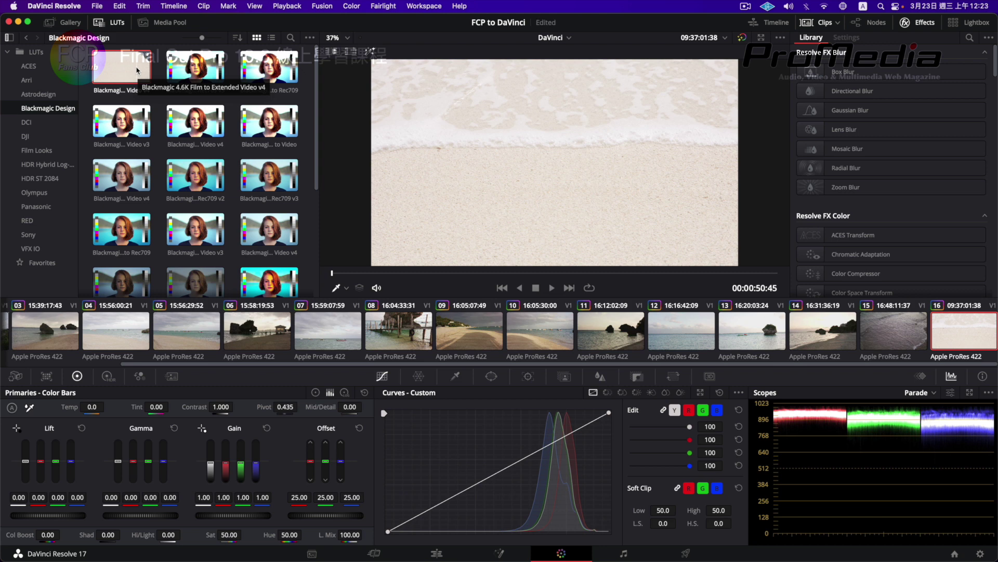
left_click(335, 342)
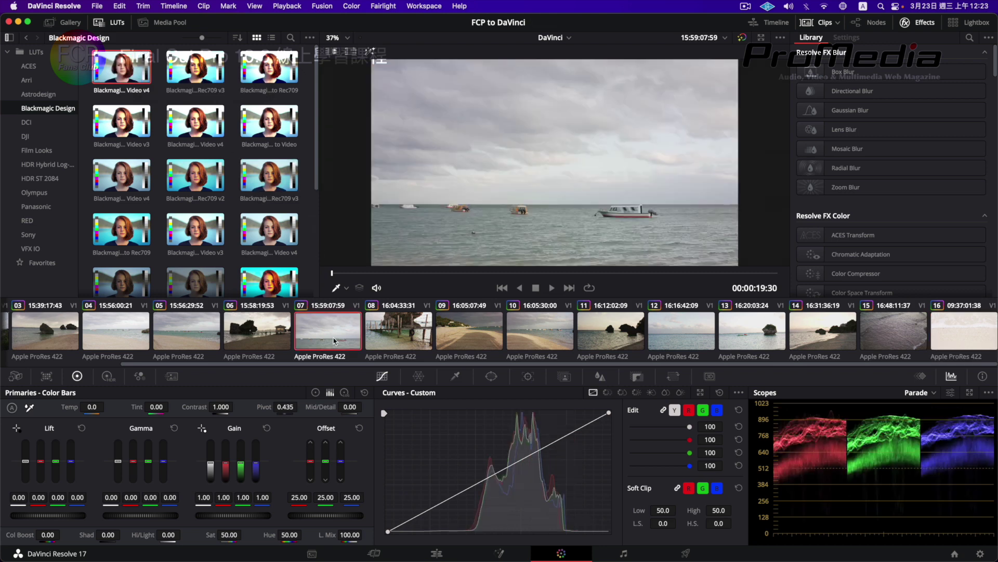
left_click(144, 337)
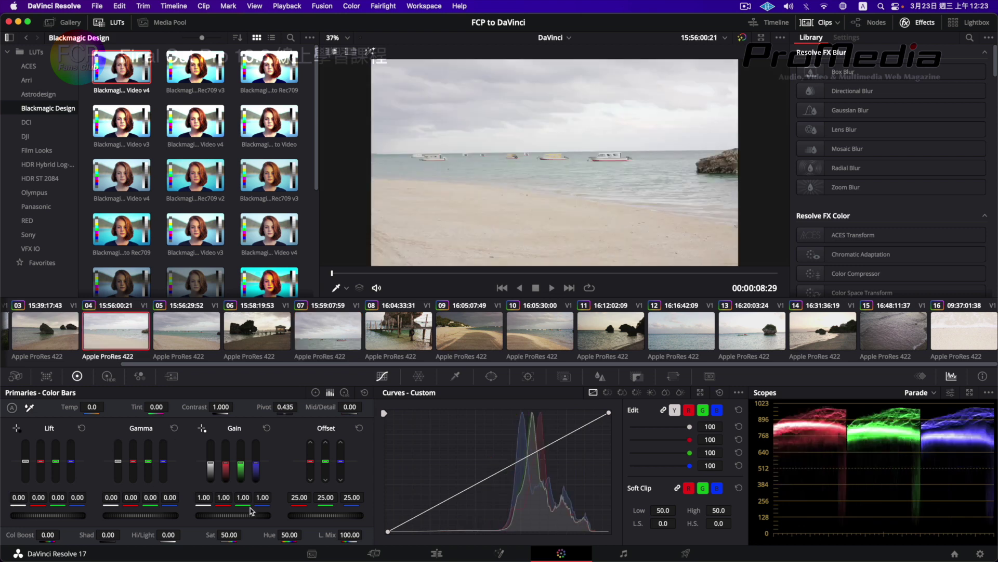
Step: Lower clip 04's gain to 0.73 and push clip 06's midtones toward green in the Color Warper
left_click_drag(252, 512, 224, 512)
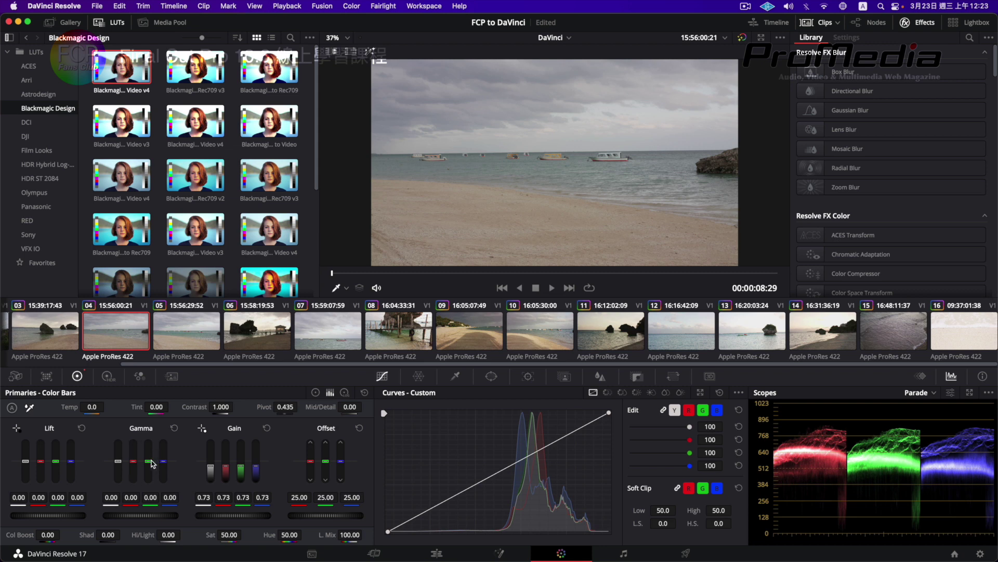
left_click(419, 377)
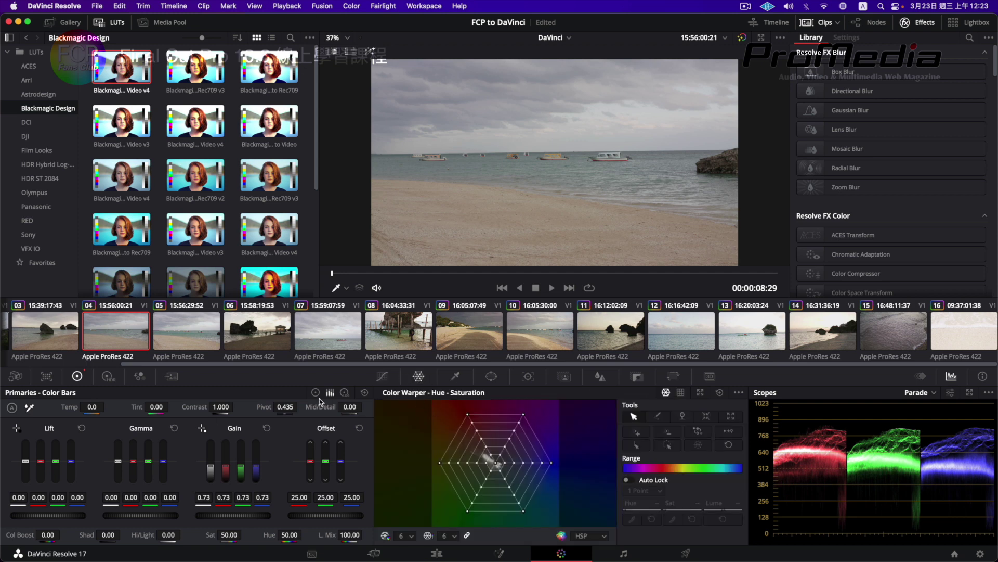
left_click(199, 337)
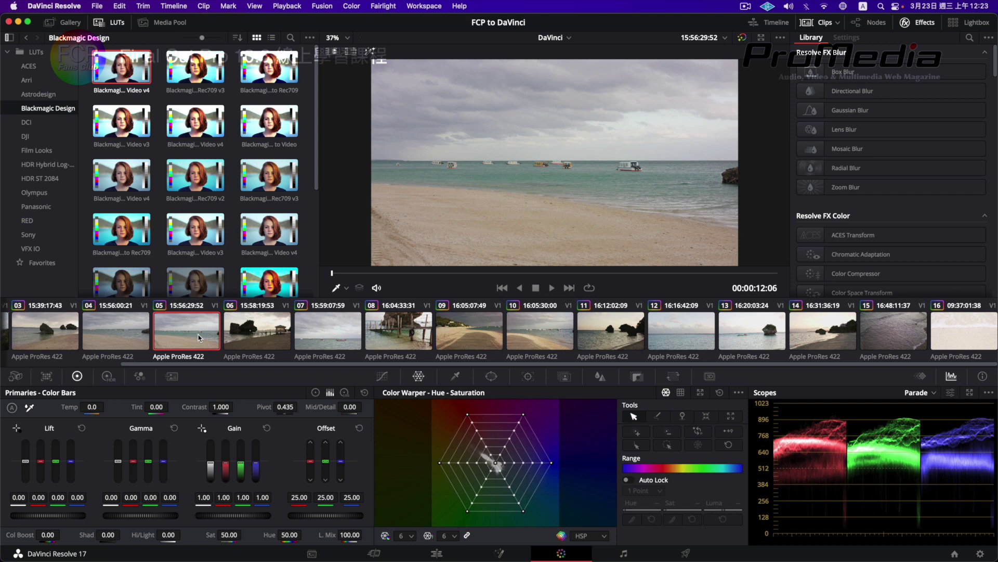
left_click(252, 347)
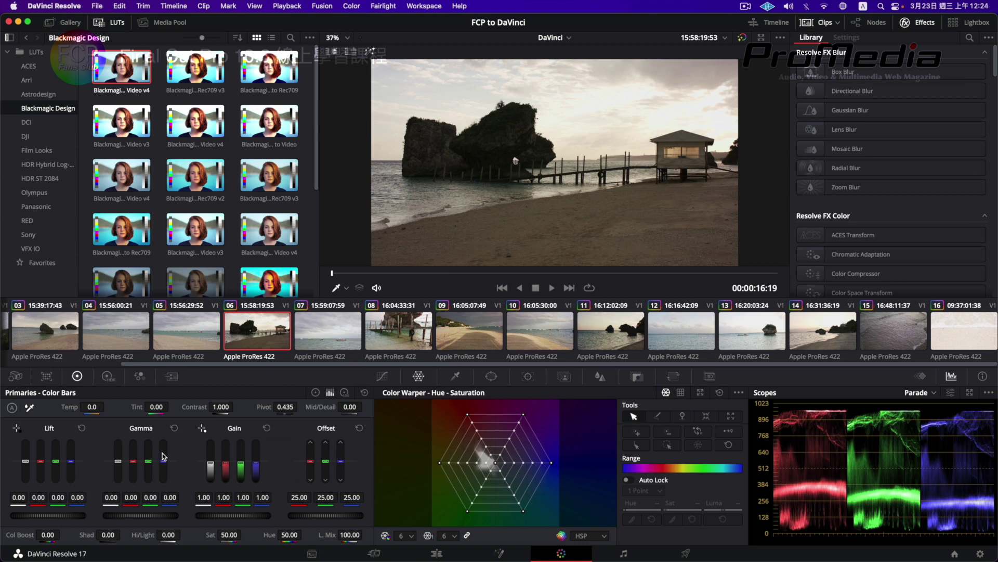
left_click_drag(148, 464, 149, 463)
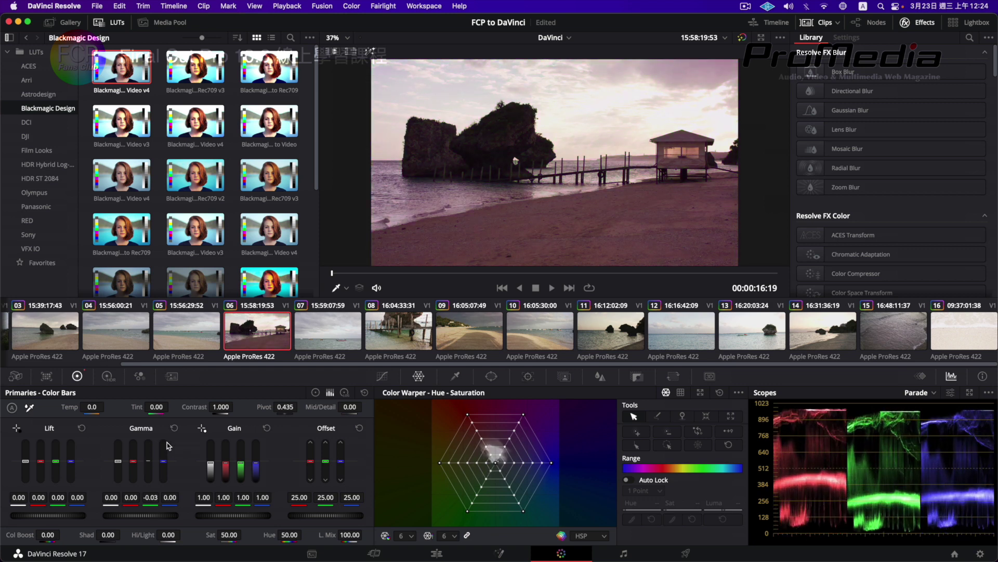
left_click_drag(134, 464, 164, 463)
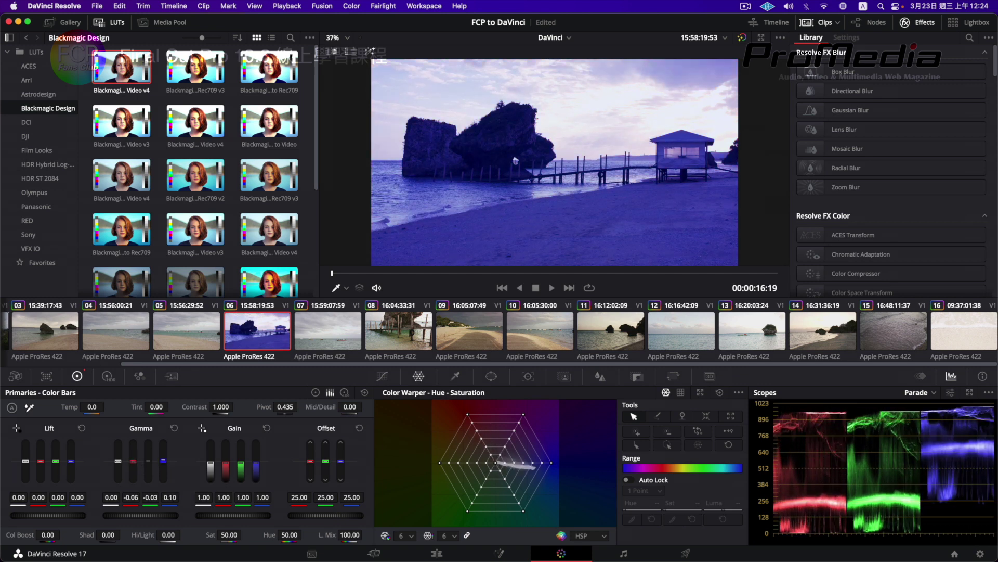
Step: Step through clips 08, 09 and 10, then switch to the Deliver page
left_click(400, 341)
left_click(458, 339)
left_click(525, 327)
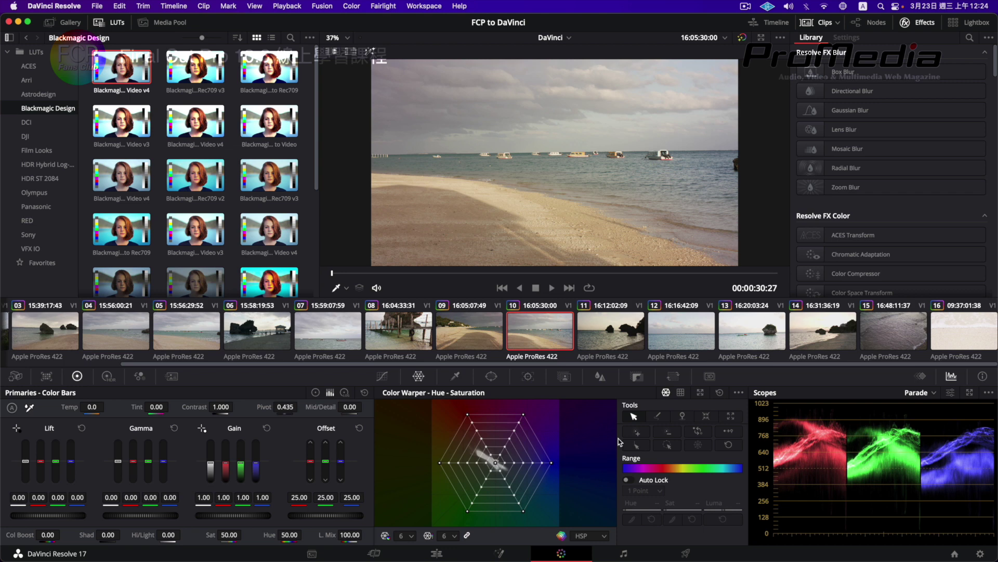
left_click(686, 553)
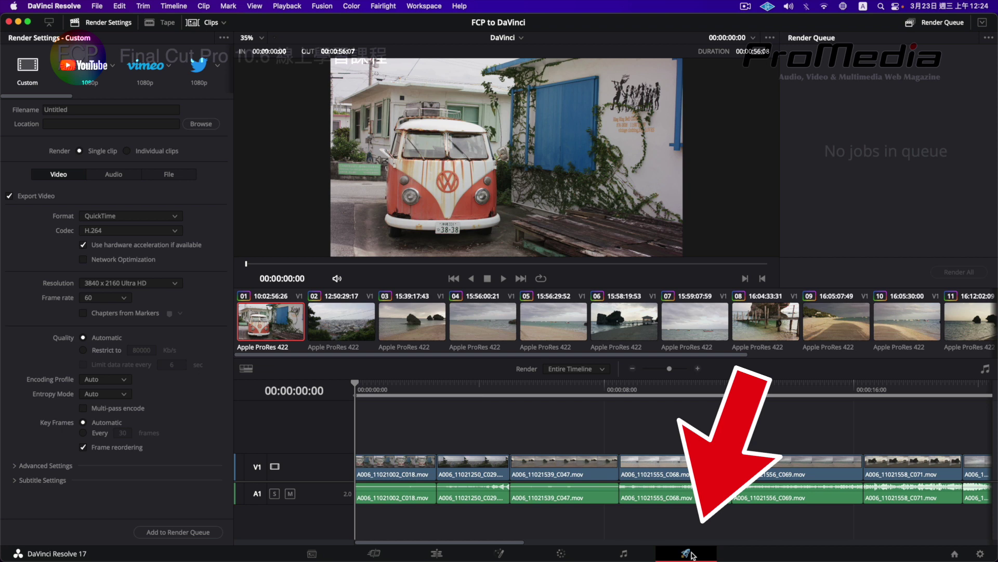
left_click(353, 327)
left_click(424, 322)
left_click(500, 311)
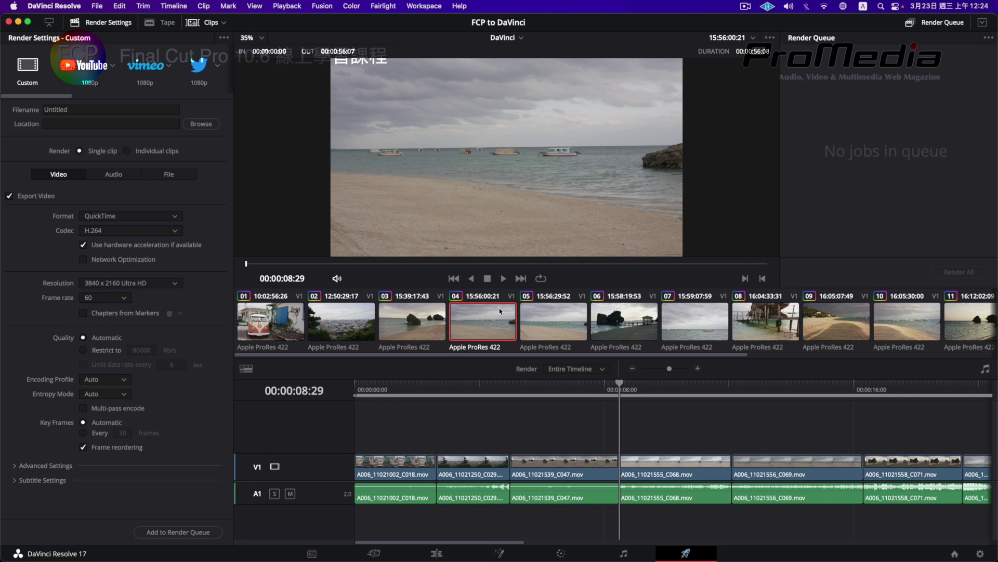
left_click(532, 315)
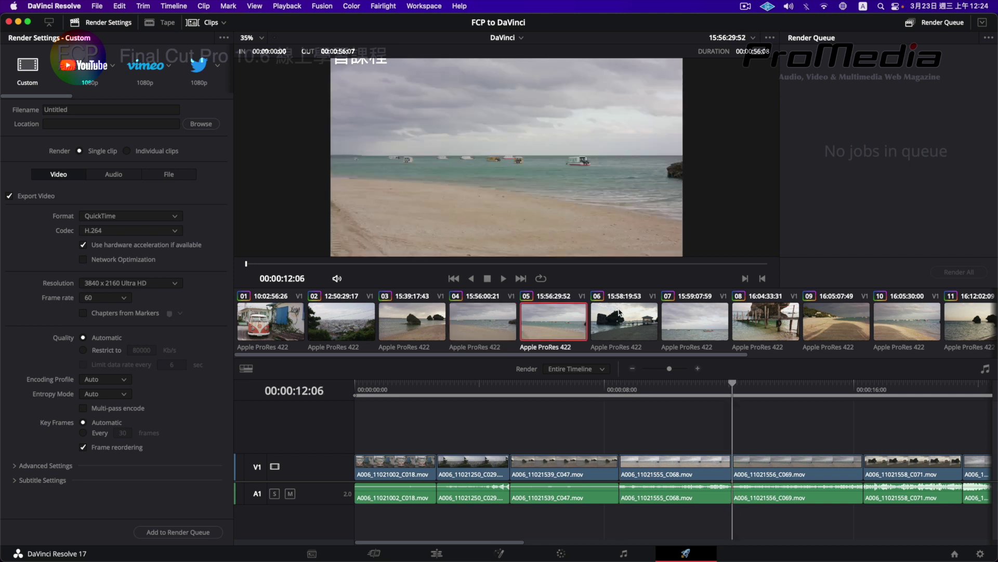
left_click(621, 313)
left_click_drag(659, 367, 664, 367)
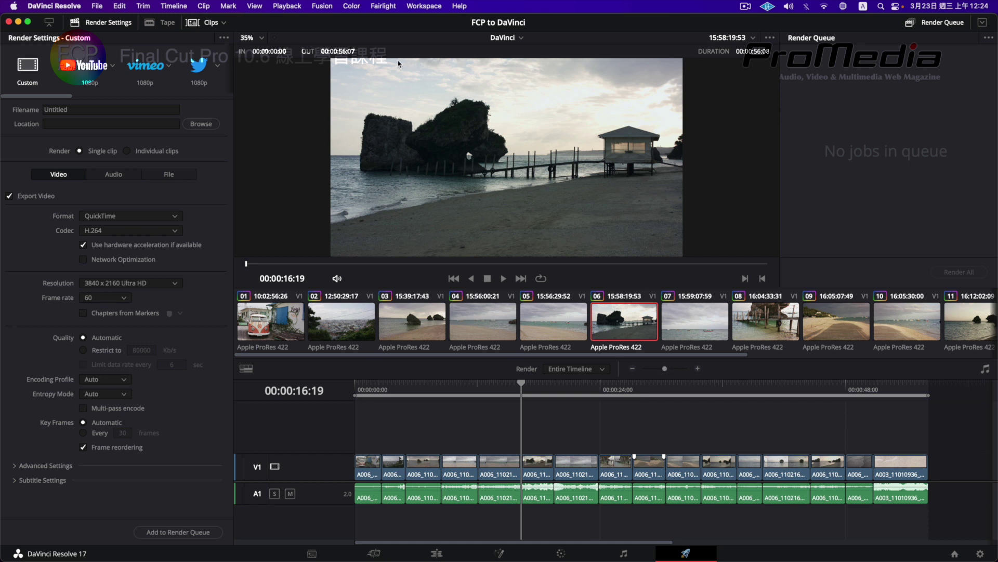
scroll(101, 72, "right", 2)
Step: Choose the Final Cut Pro X render preset, giving individual ProRes 422 HQ QuickTime clips
scroll(101, 72, "right", 5)
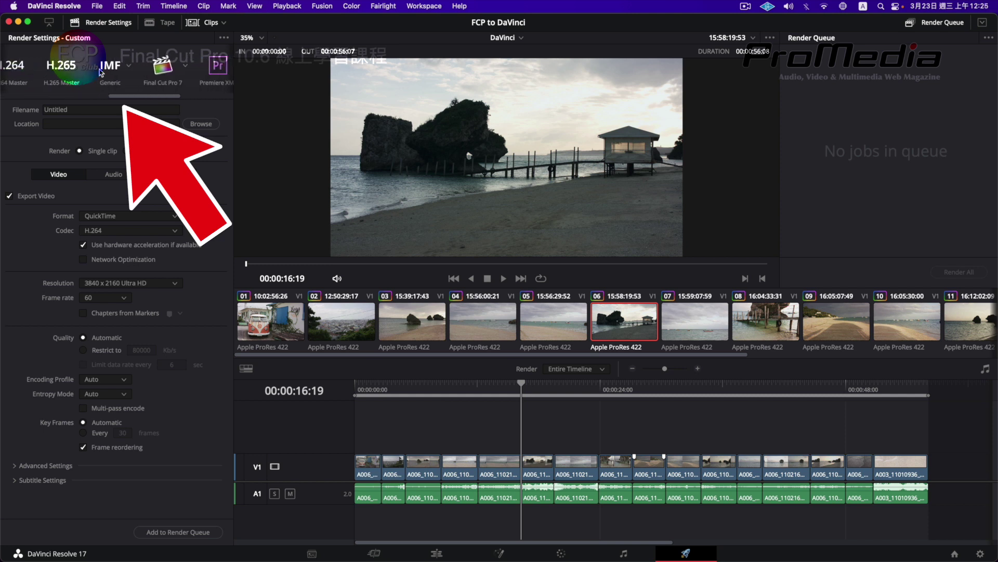
left_click(130, 69)
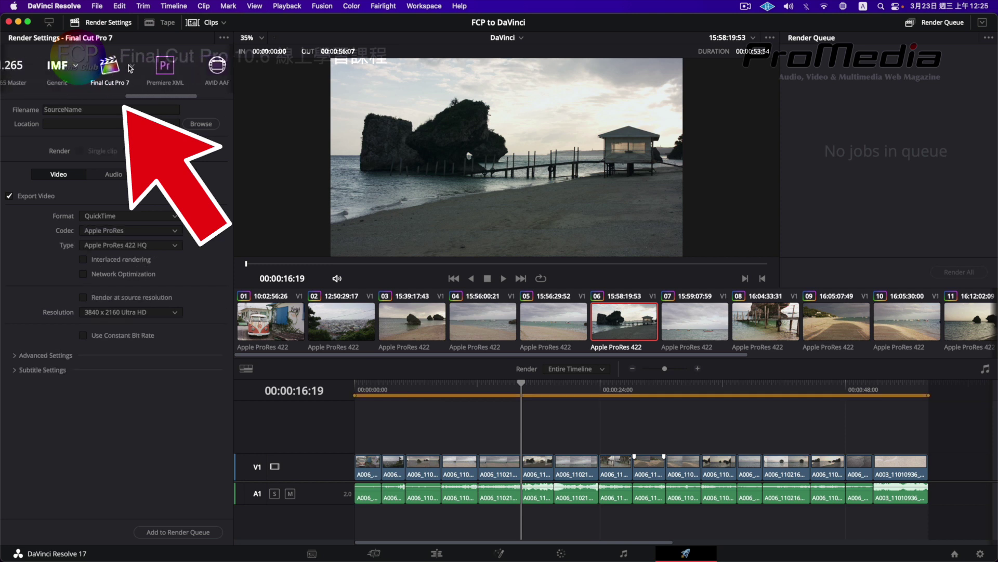
left_click(129, 68)
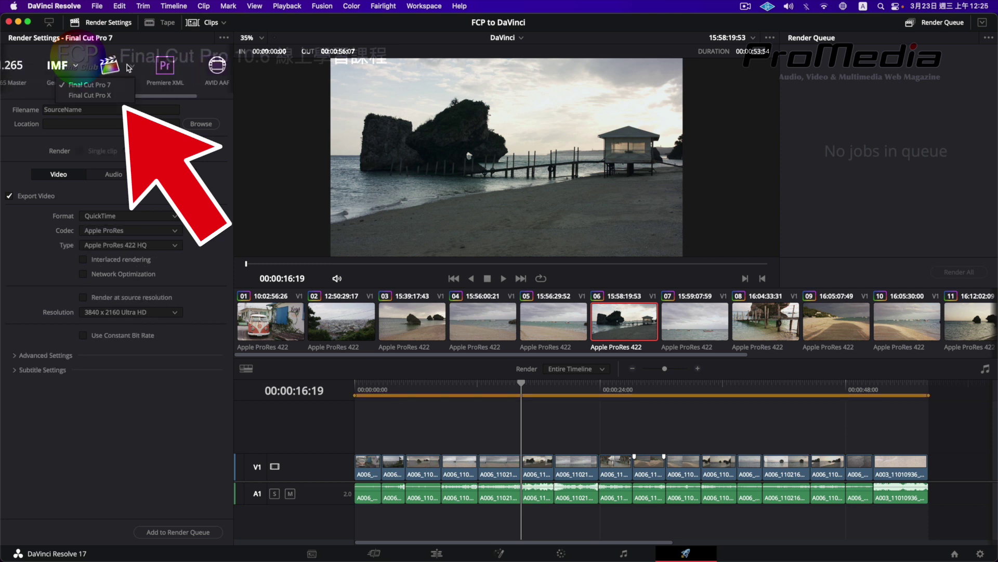
left_click(114, 96)
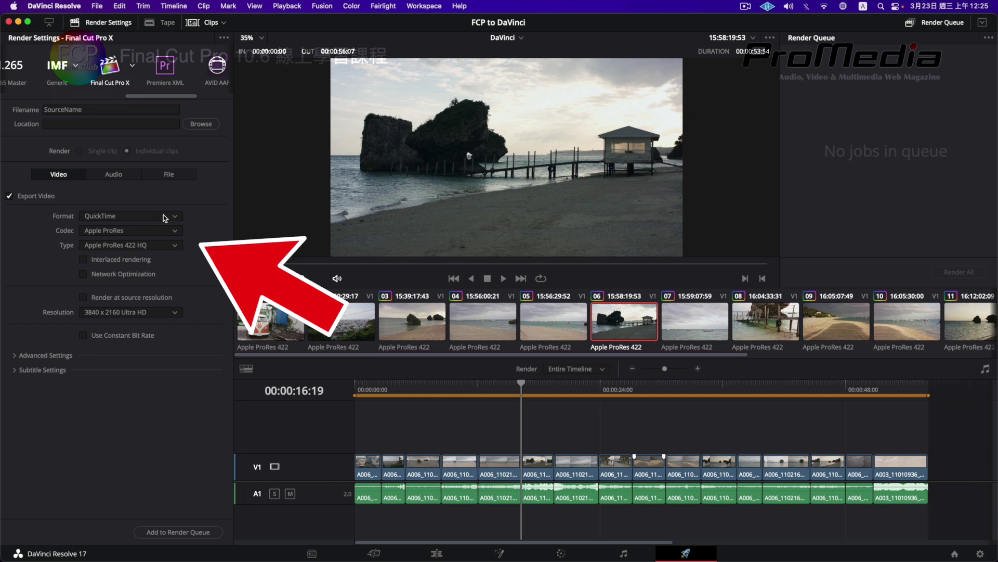
left_click(148, 215)
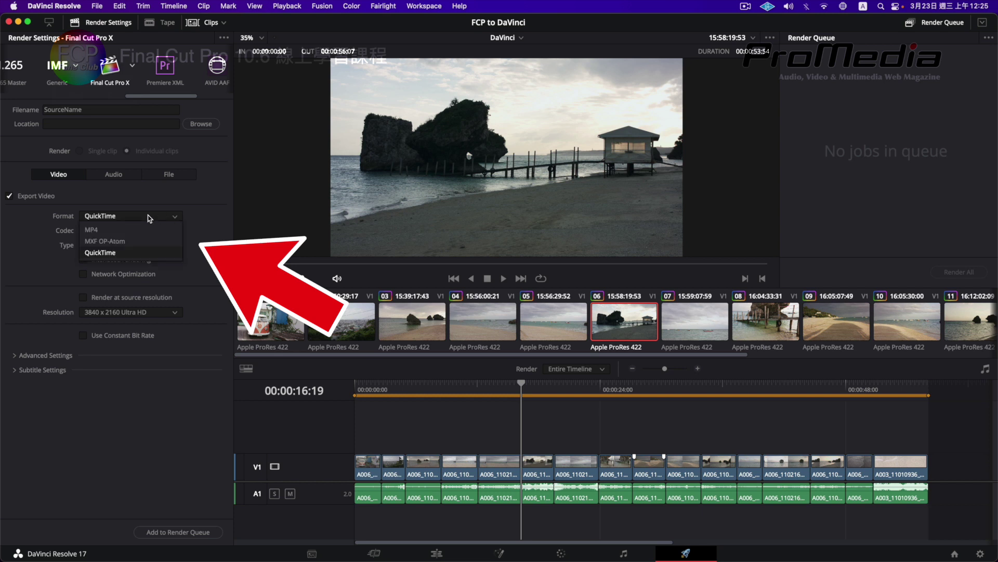
left_click(135, 252)
left_click(144, 233)
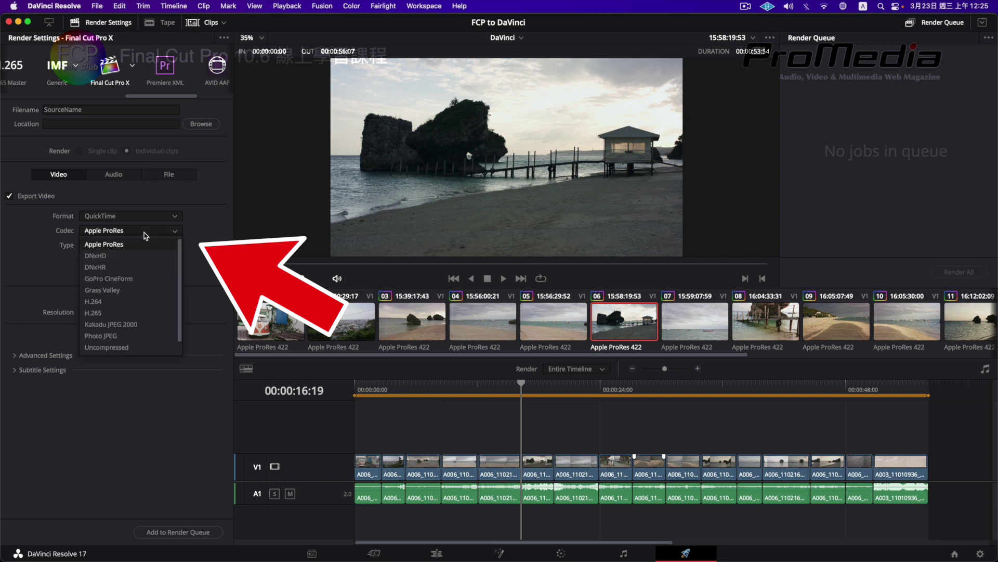
left_click(202, 235)
left_click(175, 244)
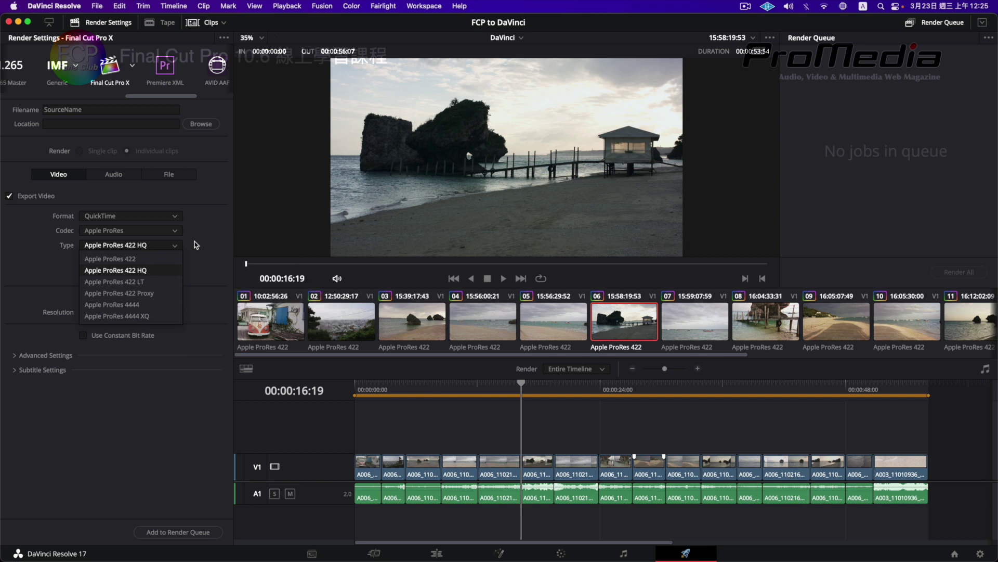
left_click(194, 241)
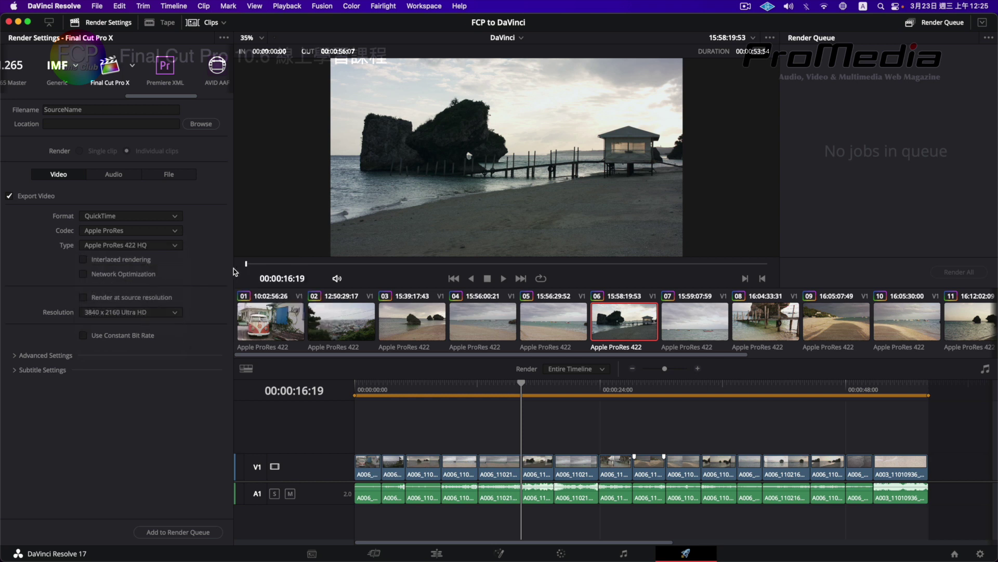
left_click(176, 312)
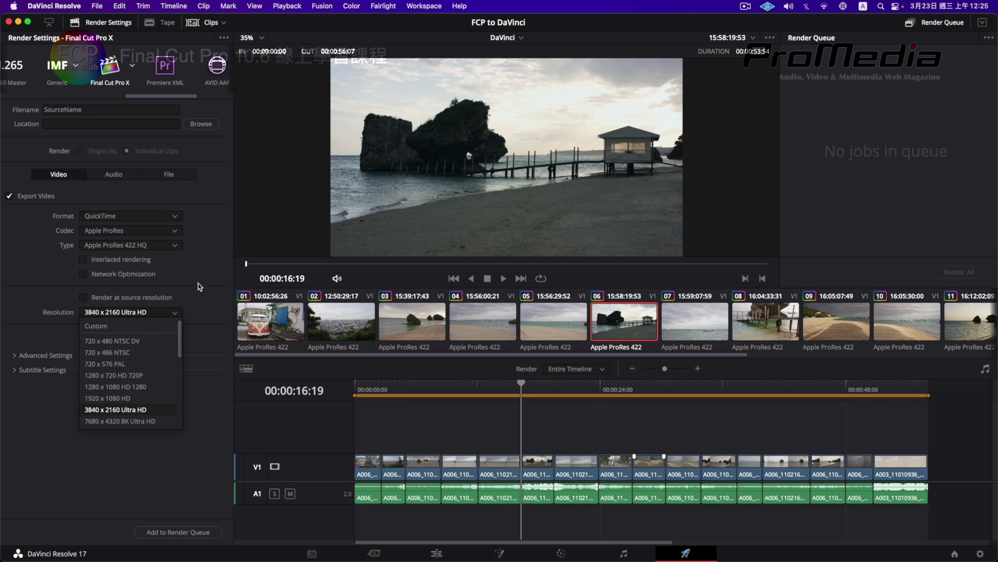
left_click(178, 310)
left_click(18, 356)
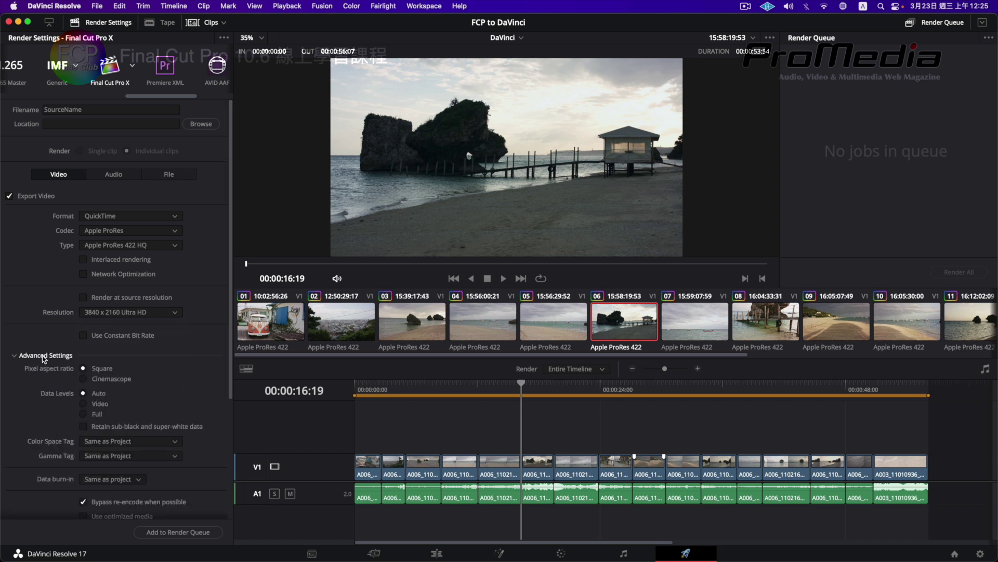
scroll(61, 372, "down", 5)
scroll(62, 373, "down", 1)
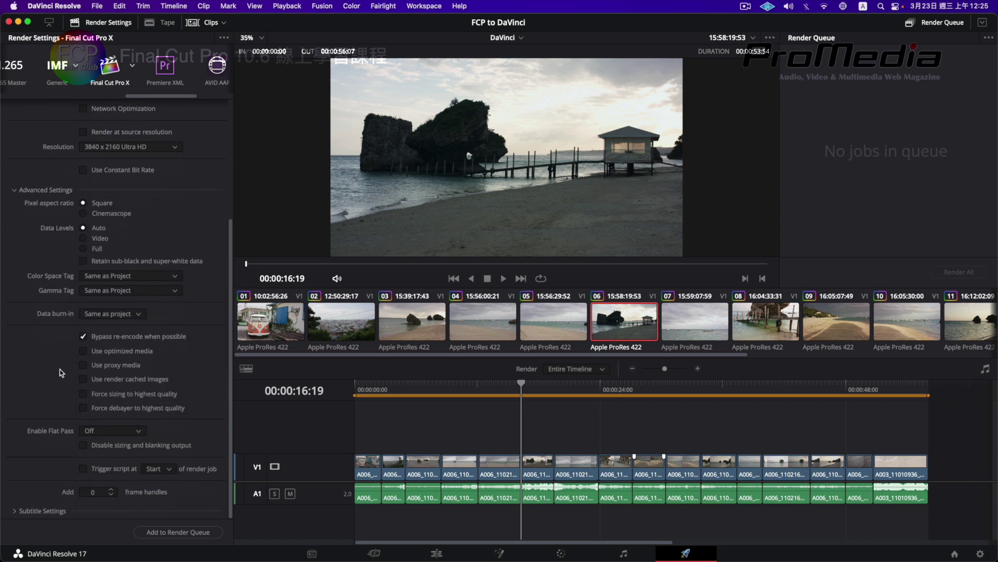
scroll(61, 372, "up", 4)
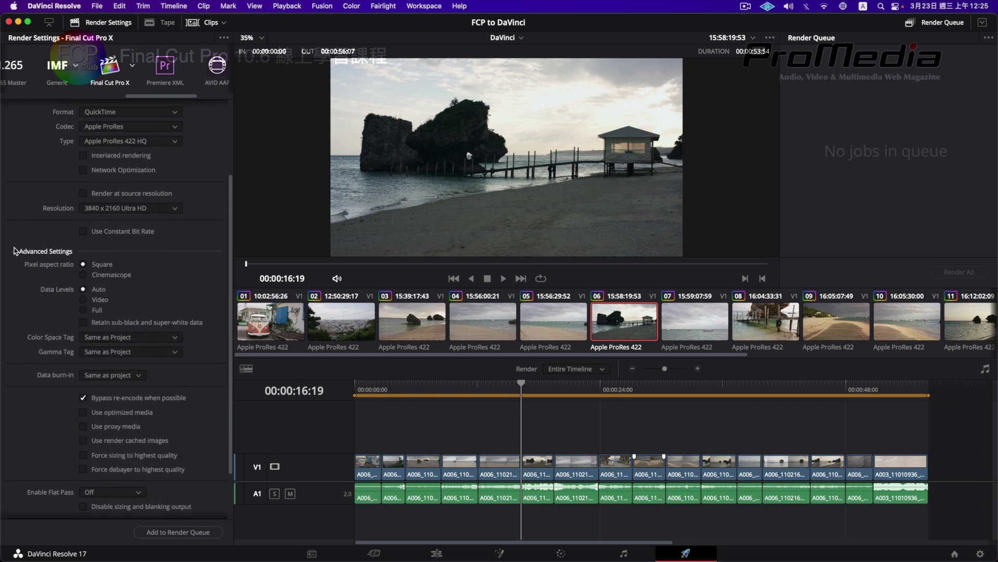
left_click(31, 250)
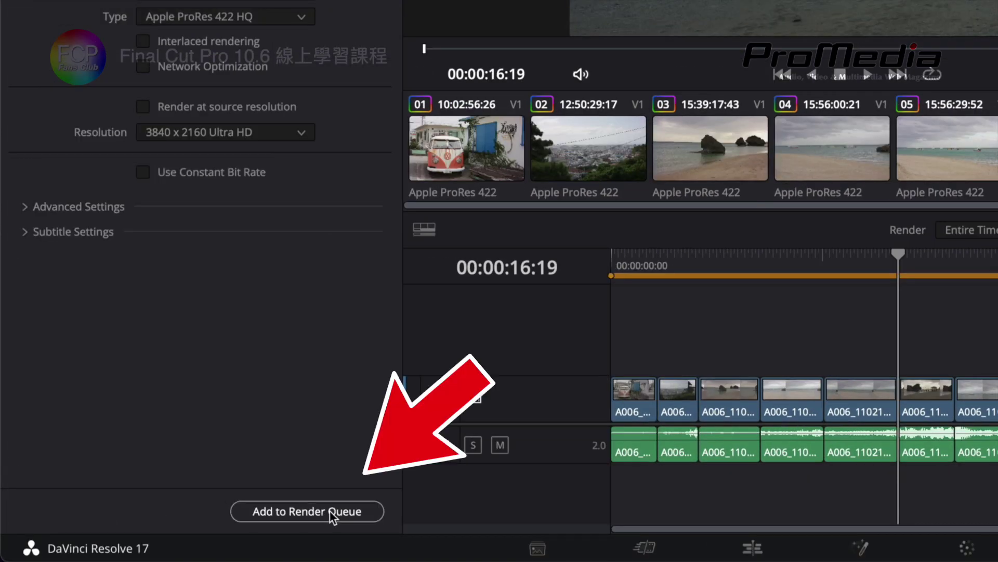
Step: Add the timeline to the render queue with output set to Promise Pegasus2 R6 > DaVinci
left_click(361, 511)
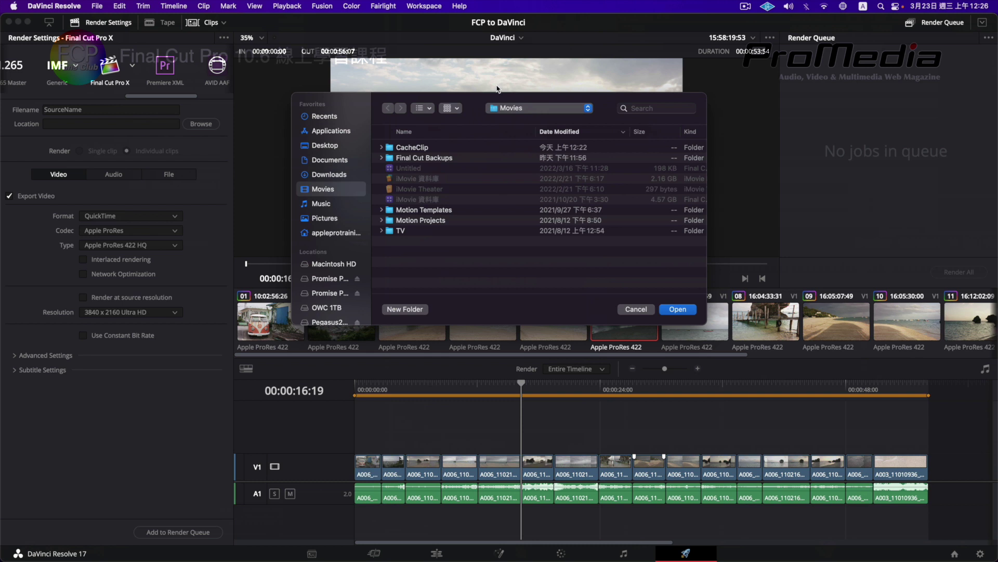
left_click(323, 279)
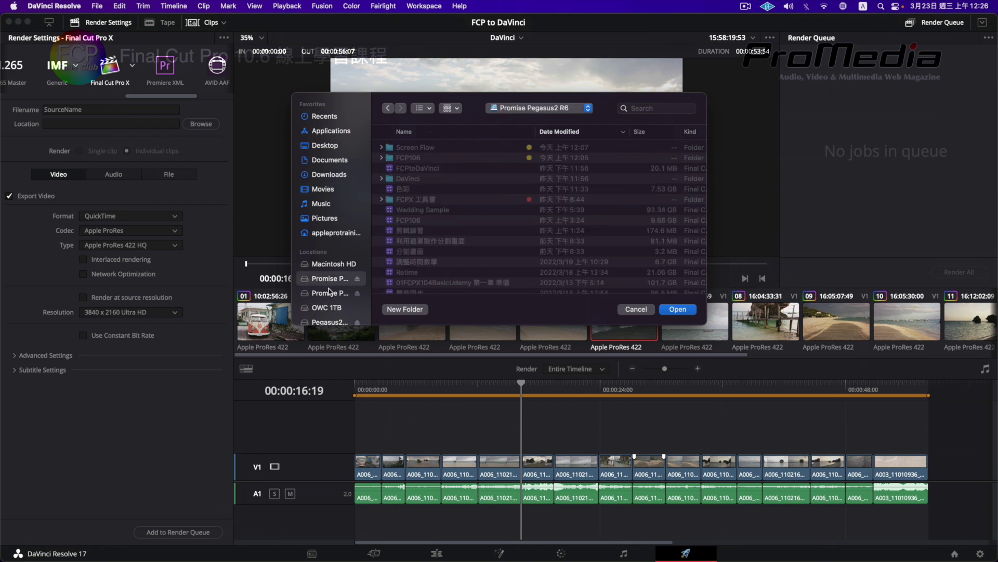
left_click(439, 180)
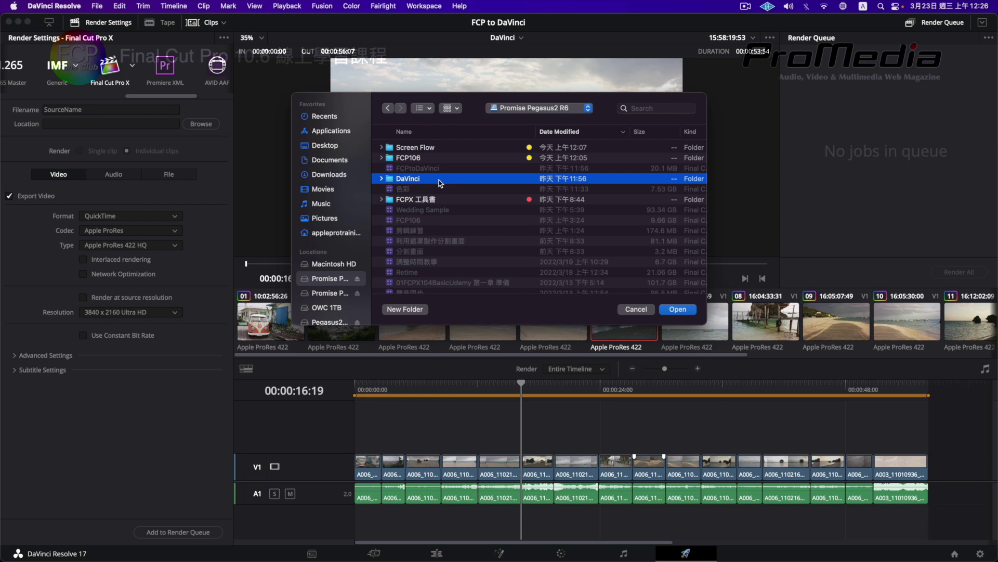
double_click(447, 178)
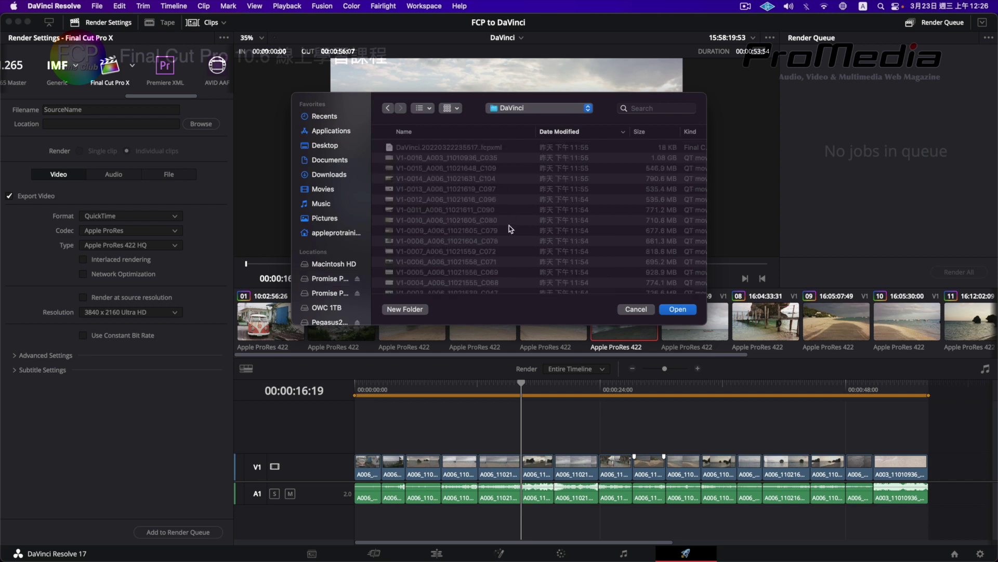
left_click(679, 310)
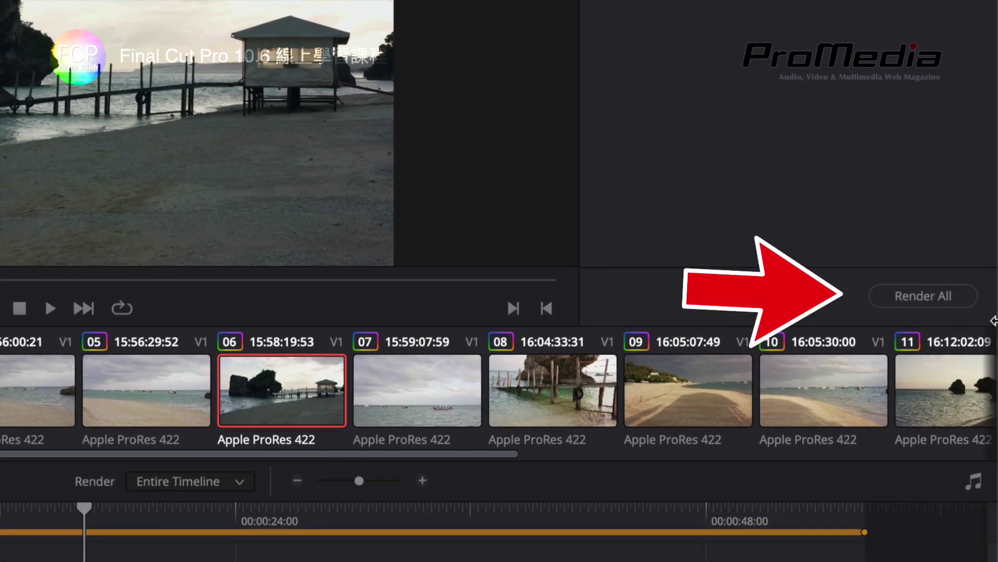
Step: Render all queued jobs, replacing the existing files with matching names
left_click(953, 300)
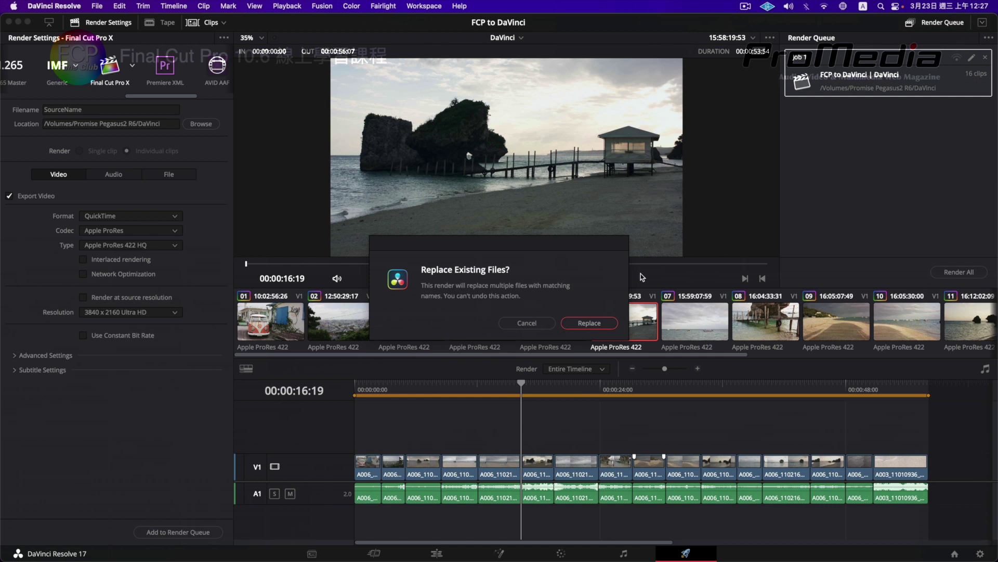
left_click(590, 324)
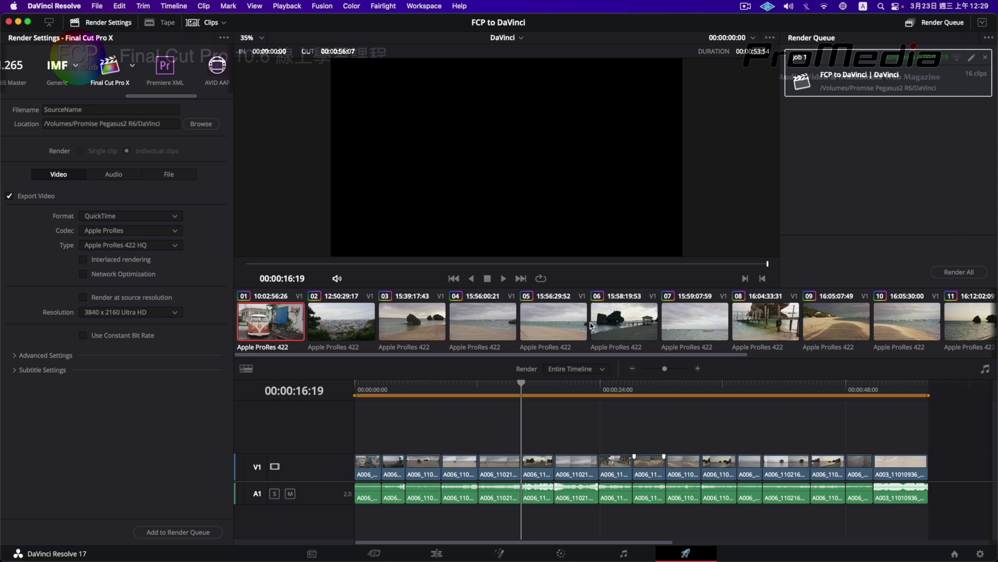
left_click(564, 552)
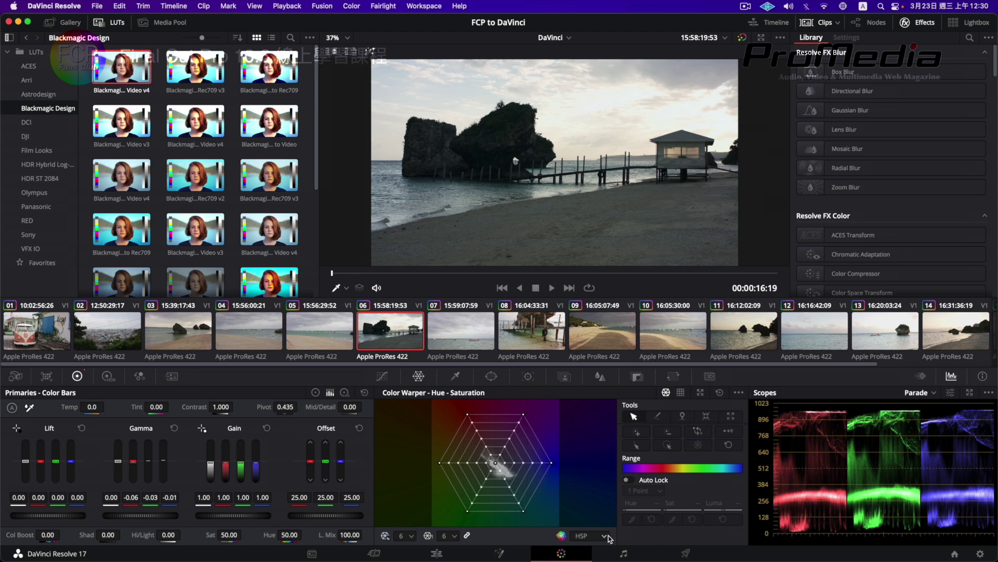
left_click(693, 554)
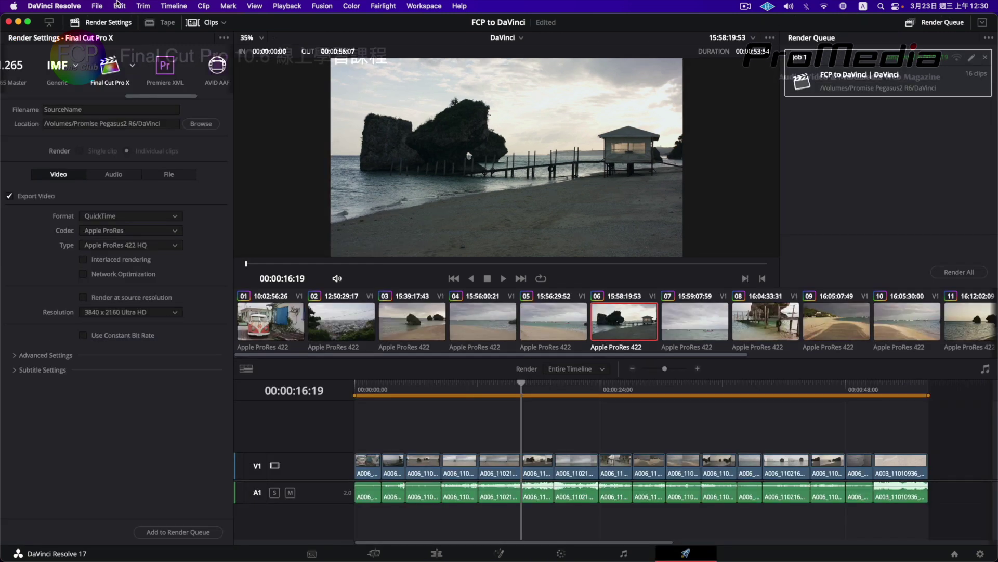
Step: Export the timeline to the Desktop as 'DaVinci Back to', keeping the FCPXML 1.9 format
left_click(97, 6)
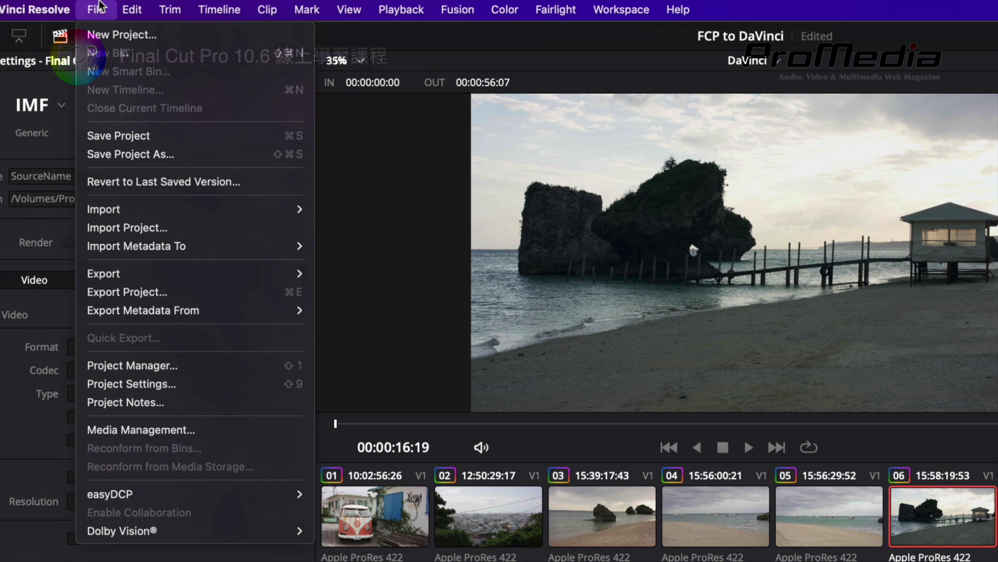
mouse_move(168, 272)
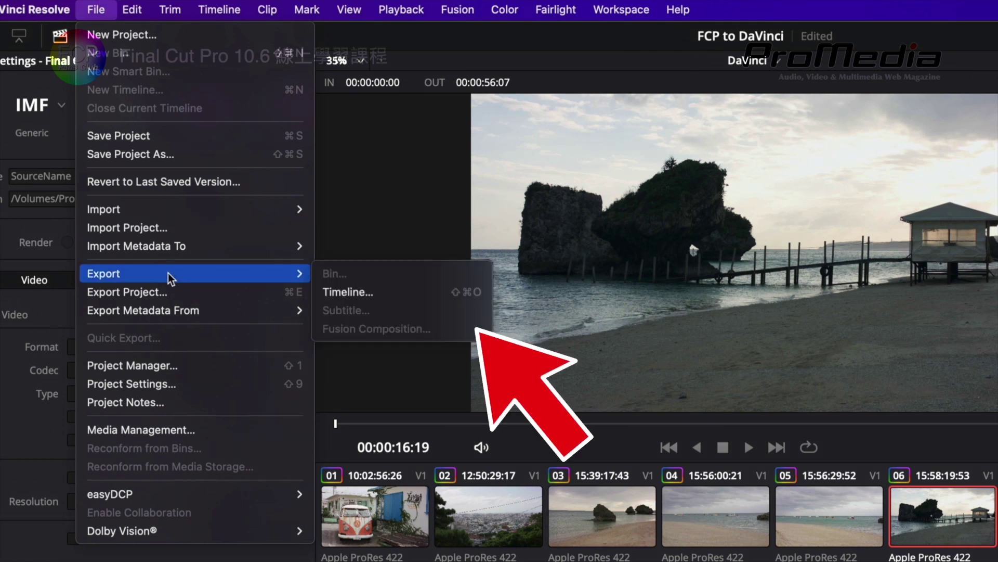
left_click(416, 292)
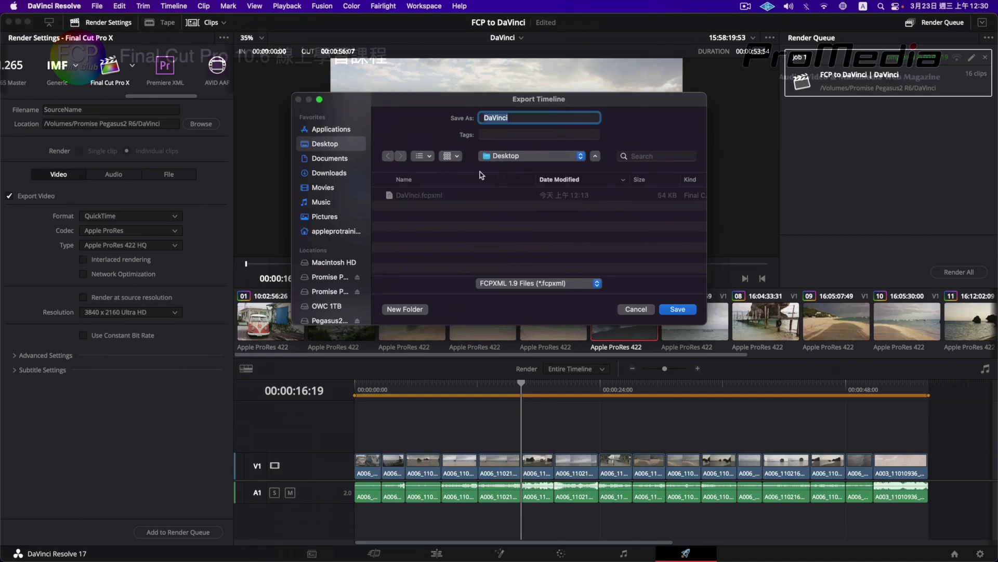
left_click(536, 118)
key("ctrl+space")
type("B")
key("BackSpace")
key("ctrl+space")
type("Ba")
type("ck to")
left_click(561, 283)
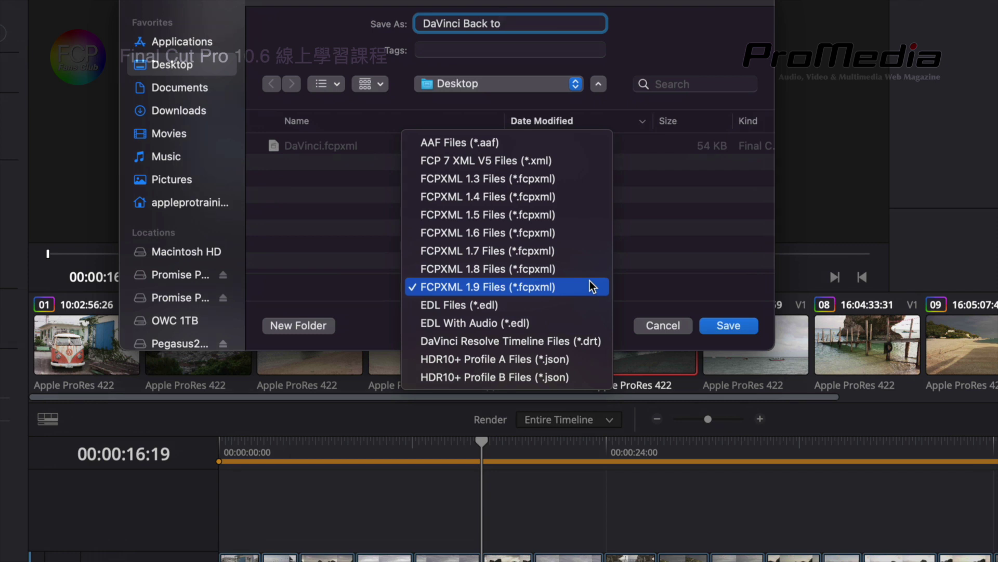
left_click(591, 285)
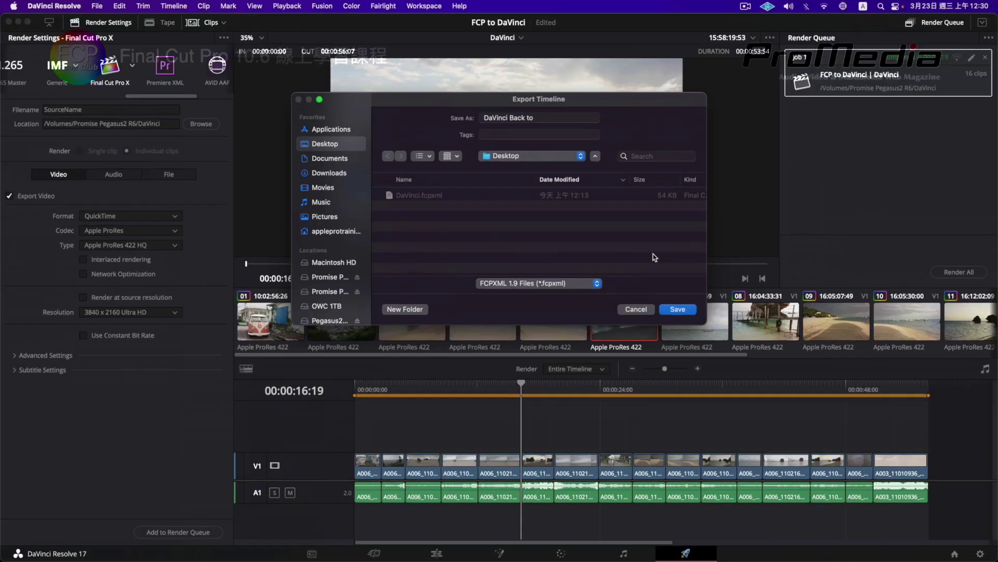
Step: Save the FCPXML export, return to Final Cut Pro and bring up the File > Import choices
left_click(682, 309)
key("super+Tab")
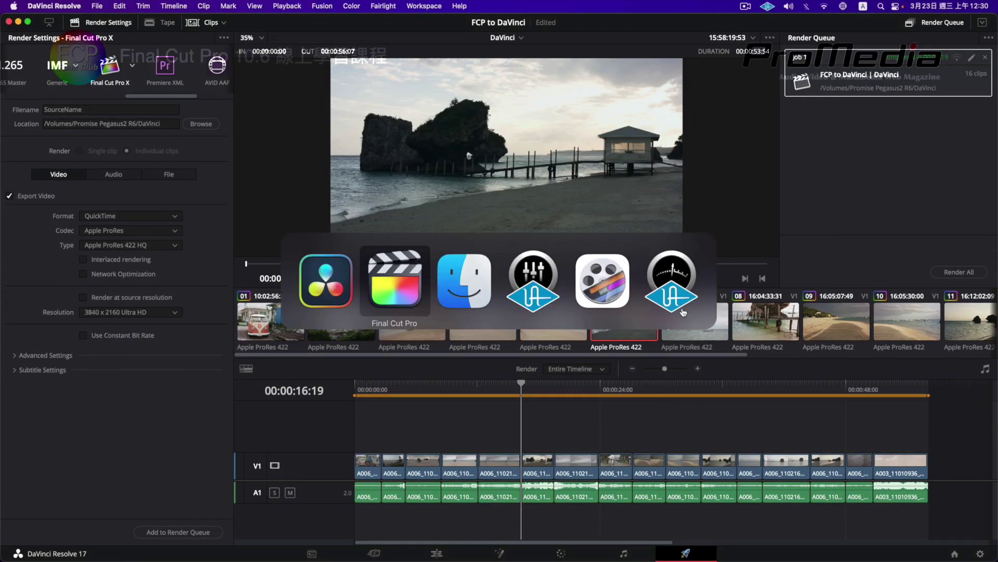
key("Tab")
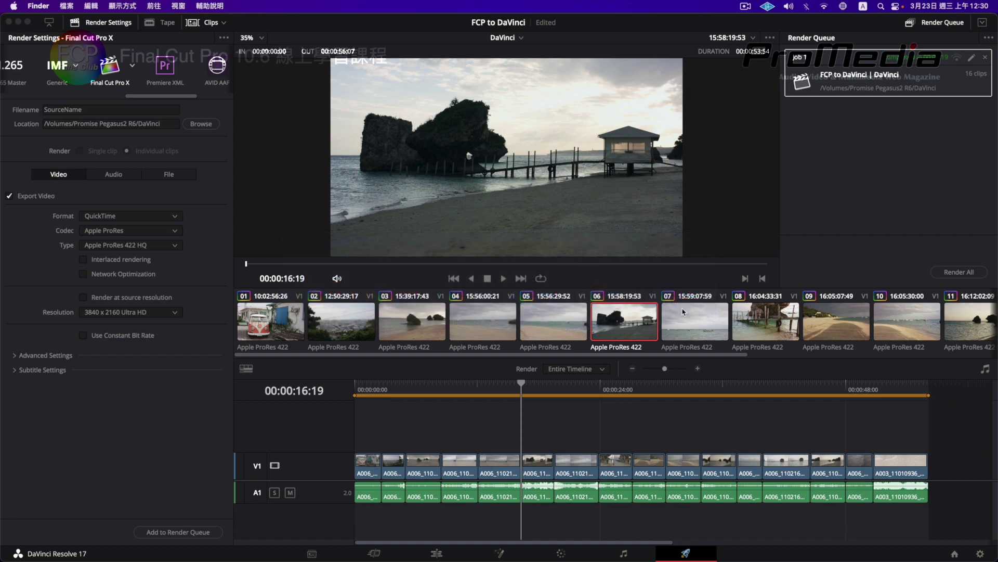
key("super+Tab")
key("super+Tab")
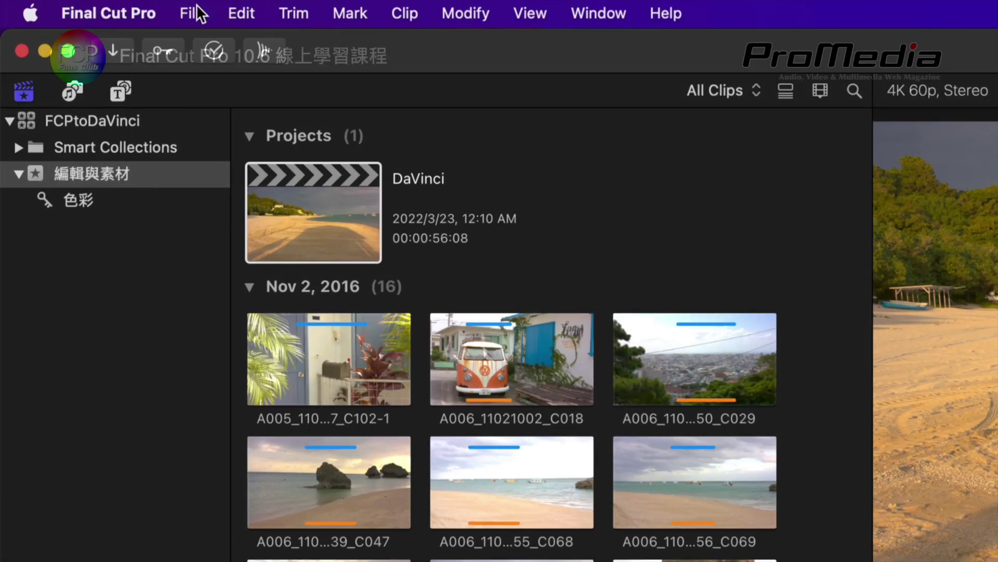
left_click(194, 12)
mouse_move(214, 166)
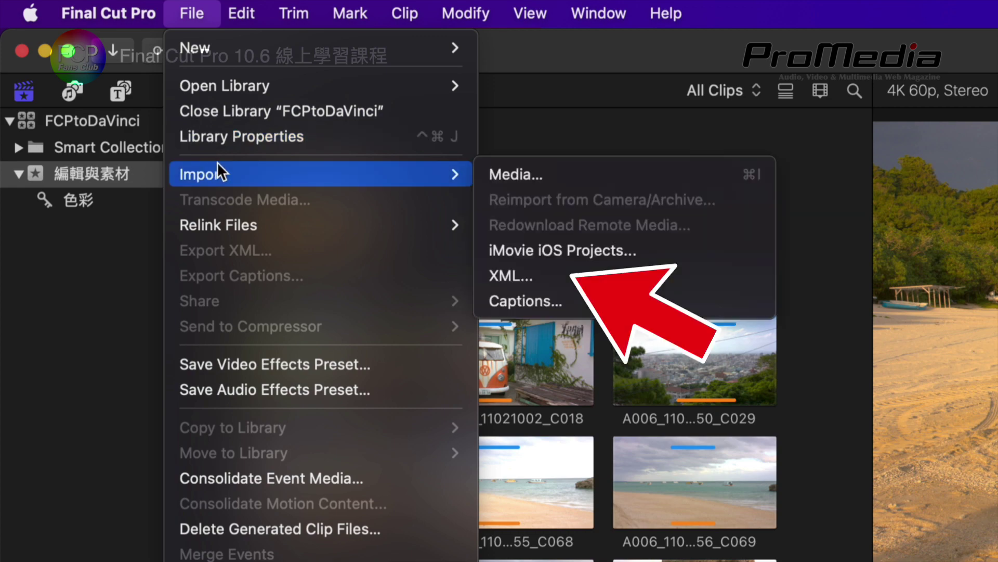
Step: Import DaVinci Back to.fcpxml from the Desktop as XML
left_click(572, 281)
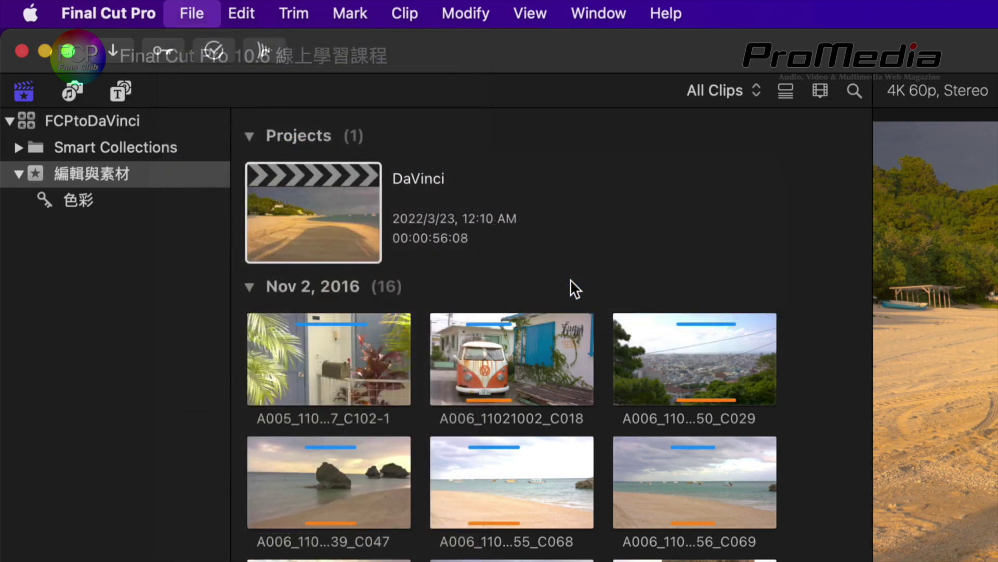
left_click(434, 148)
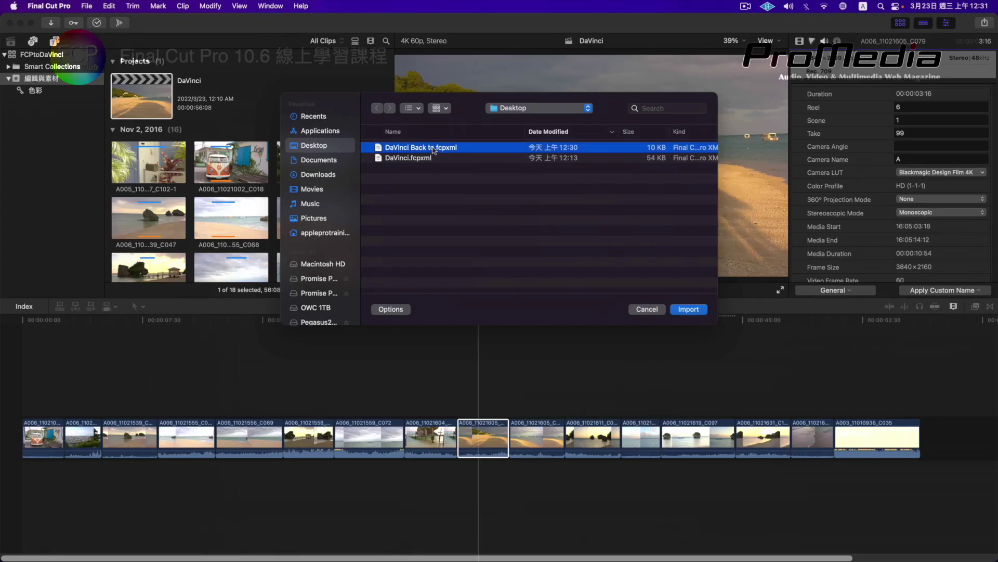
left_click(691, 310)
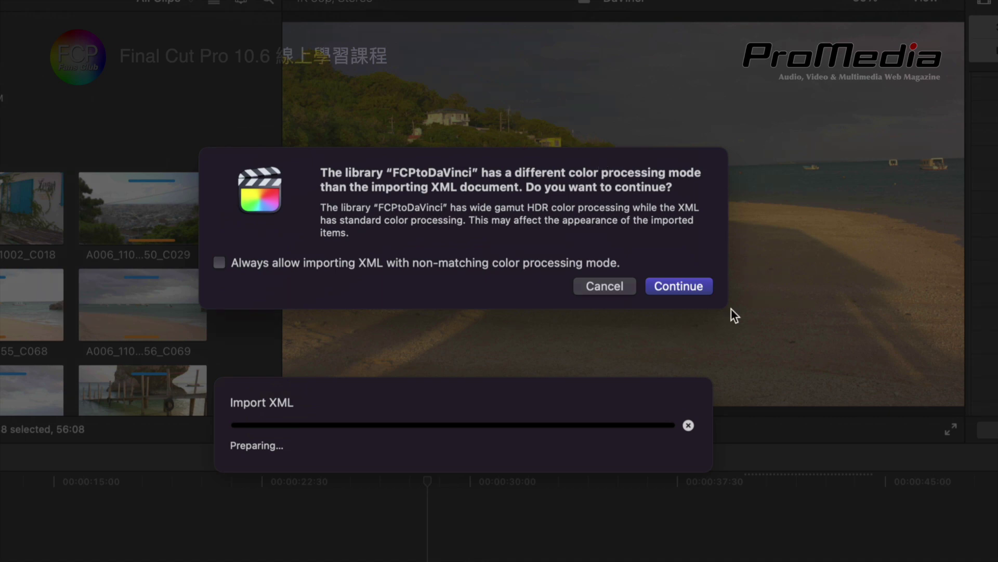
Step: Accept the colour-processing warning and browse the new DaVinci (Resolve) event and its project
left_click(688, 290)
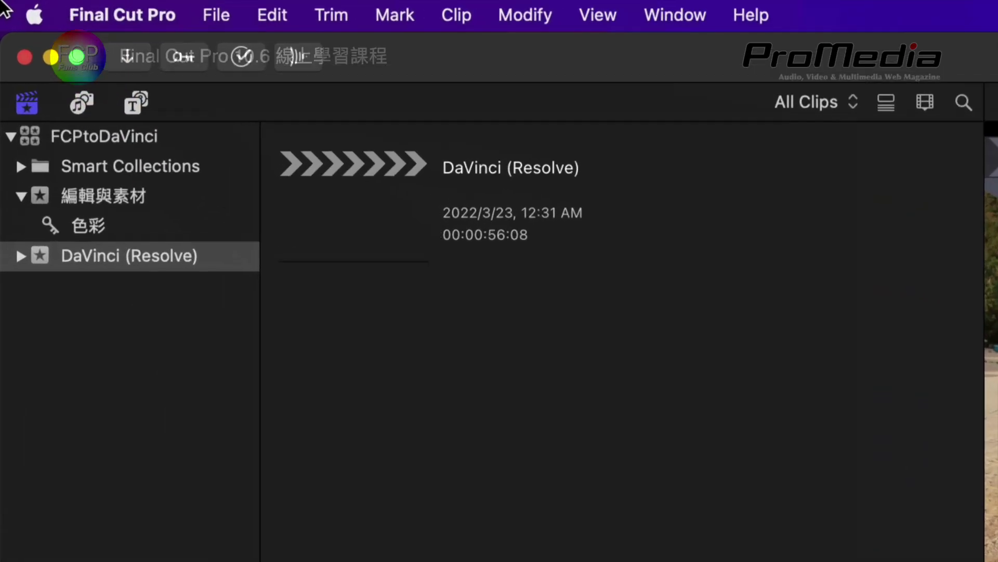
left_click(111, 266)
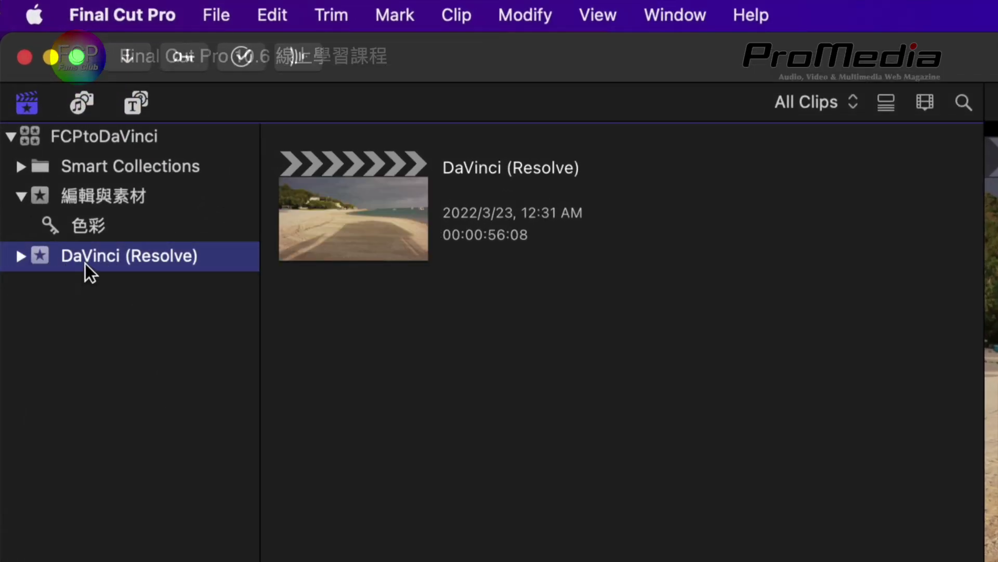
left_click(372, 171)
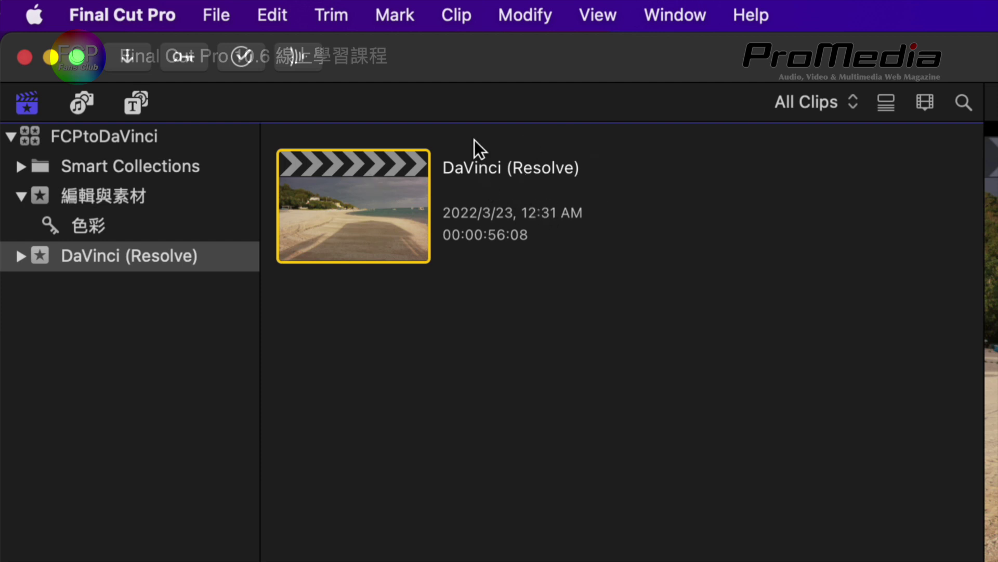
left_click(124, 191)
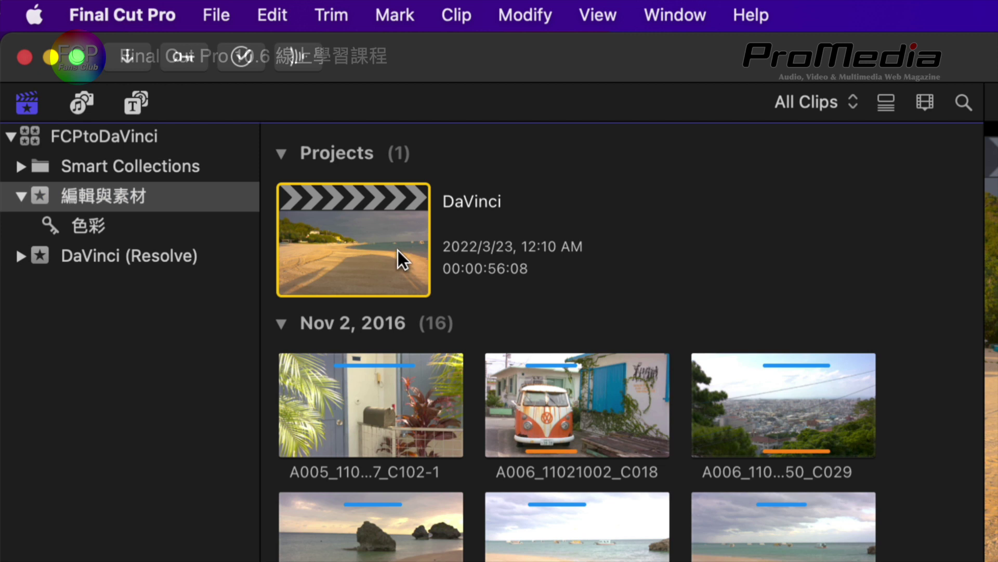
left_click(157, 255)
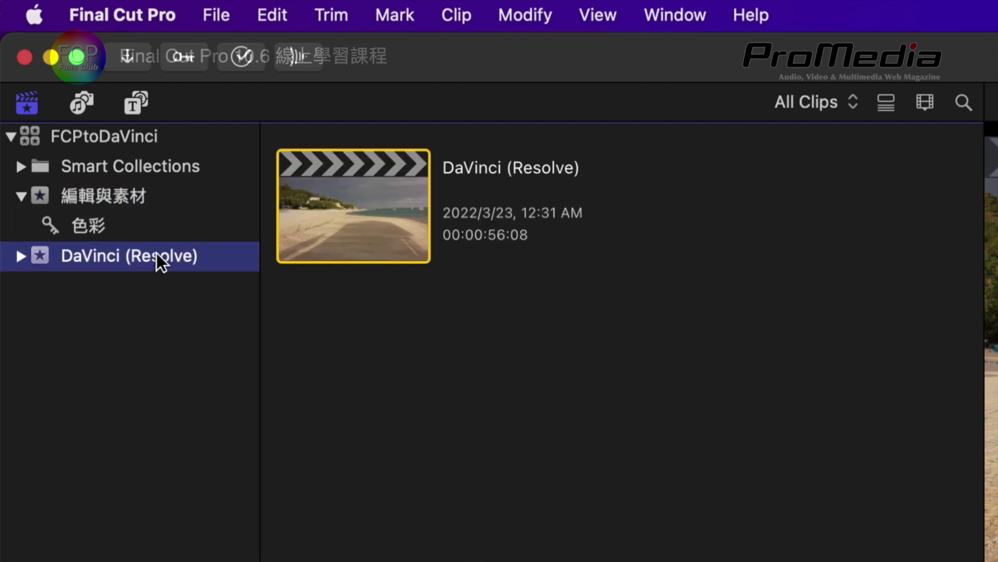
Step: Open the DaVinci (Resolve) project, compare it with DaVinci, and select clip A006_11021605
double_click(338, 225)
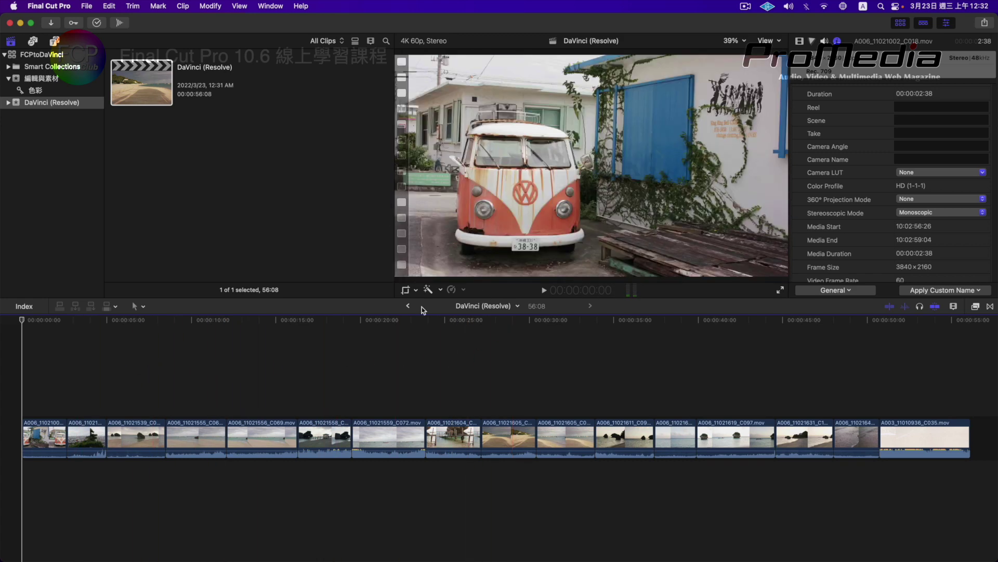
left_click(422, 307)
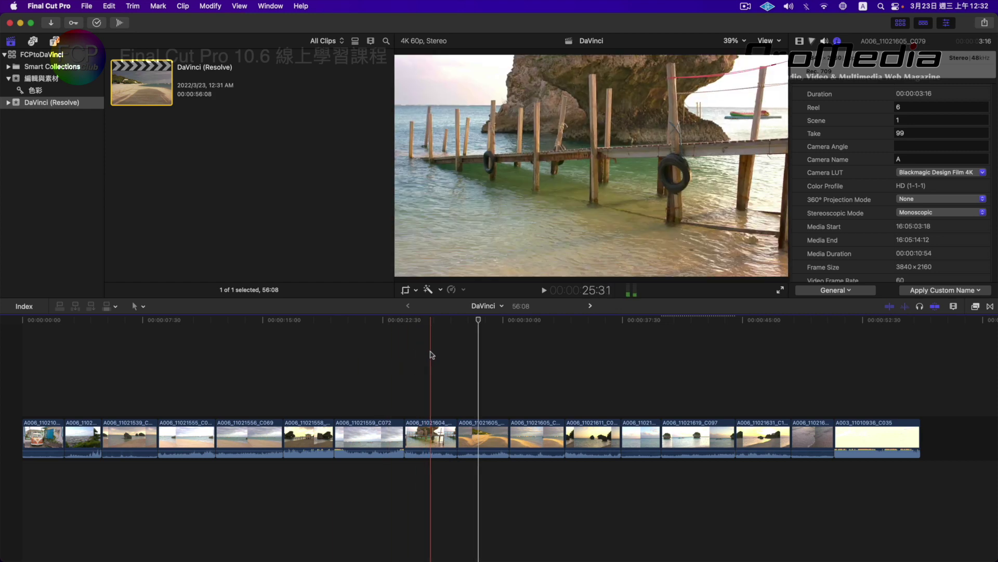
left_click(591, 309)
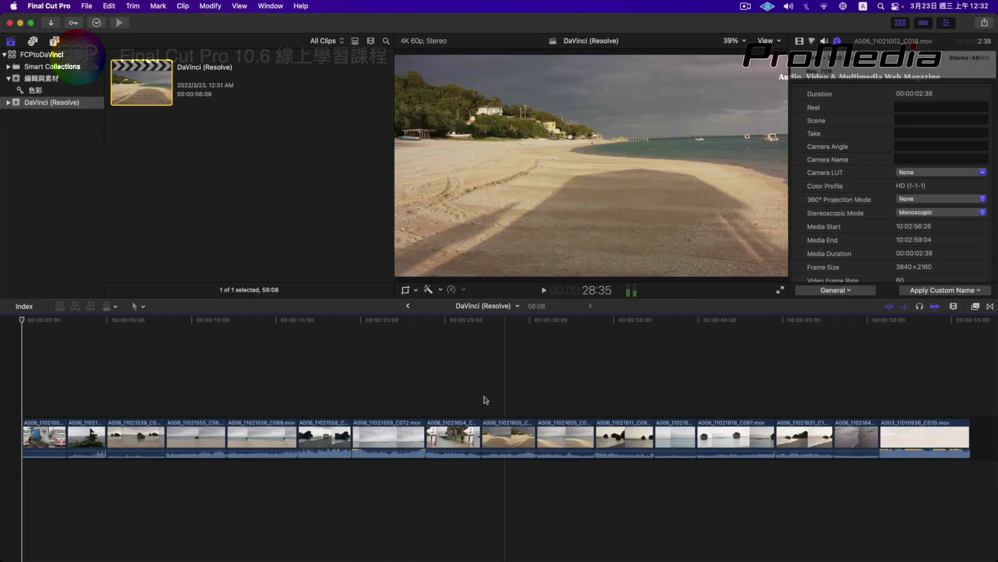
left_click(503, 446)
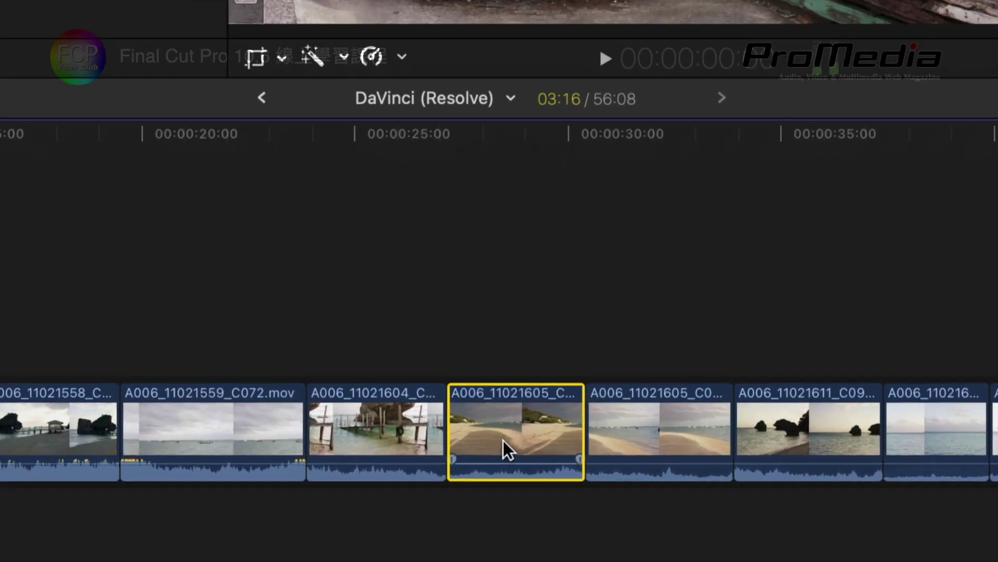
Step: Reveal clip A006_11021605_C079 in the browser, then its rendered source file in Finder
right_click(503, 446)
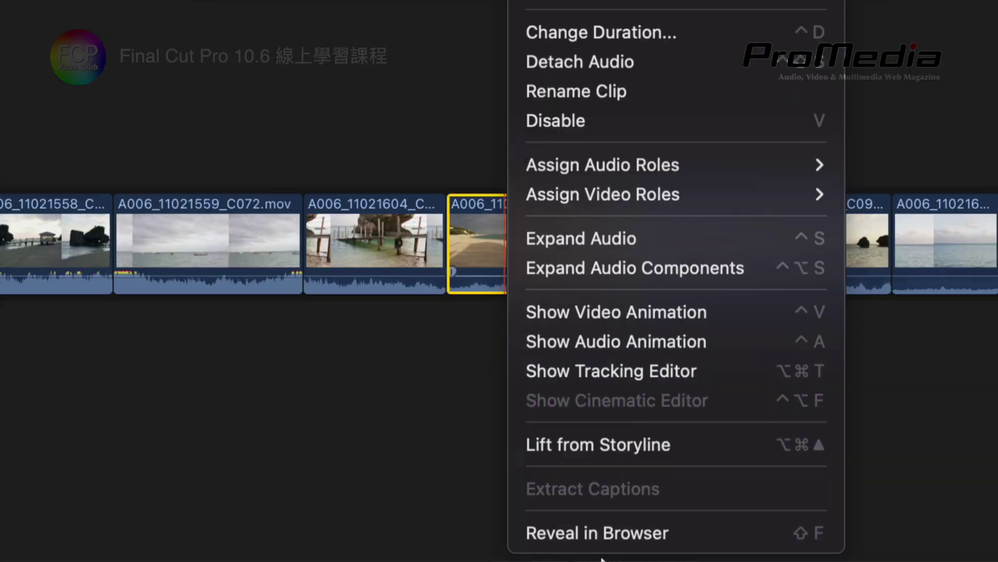
left_click(682, 530)
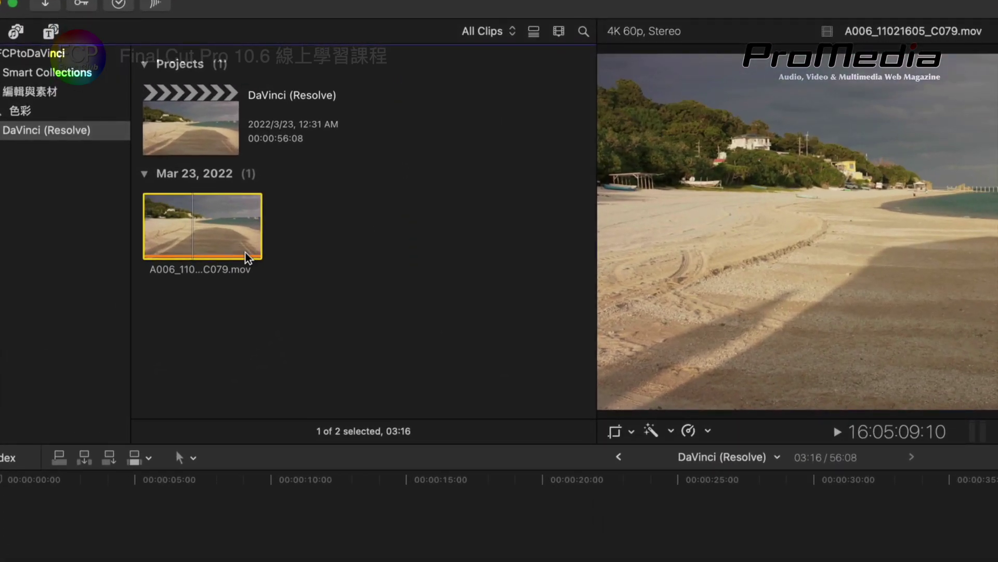
right_click(164, 163)
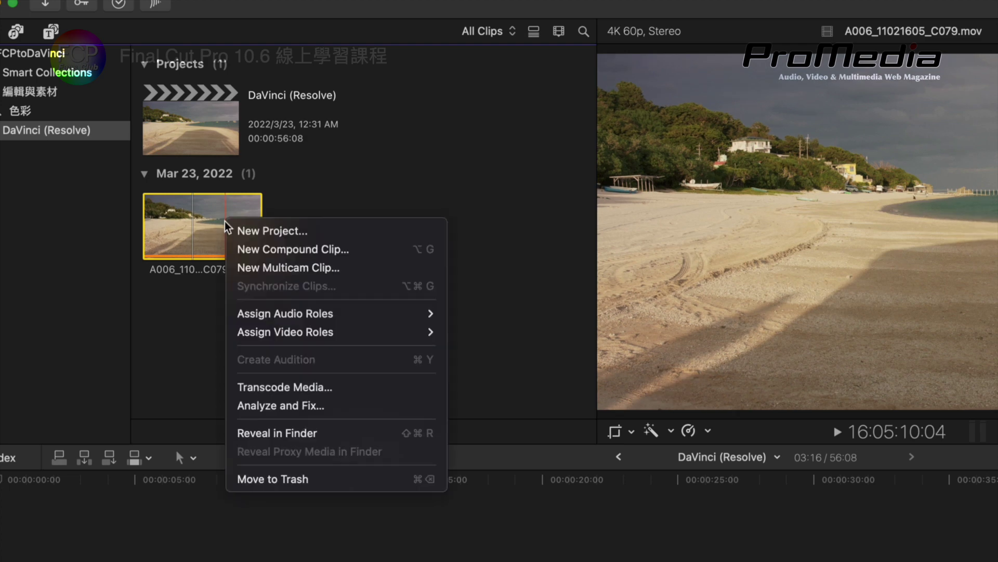
left_click(344, 433)
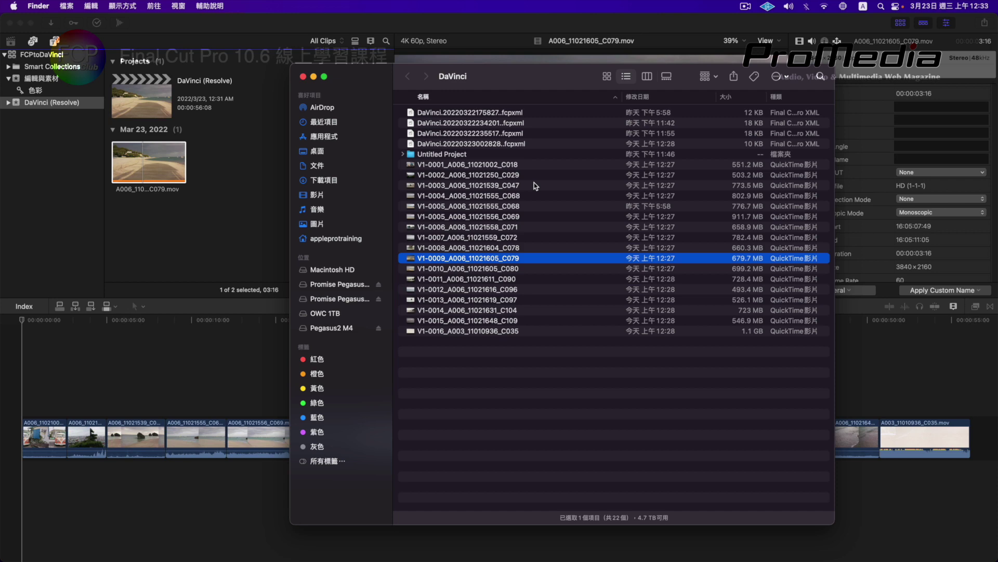
Step: Quick Look the rendered V1-0009_A006_11021605_C079 clip in Finder, then bring Final Cut Pro forward
key("space")
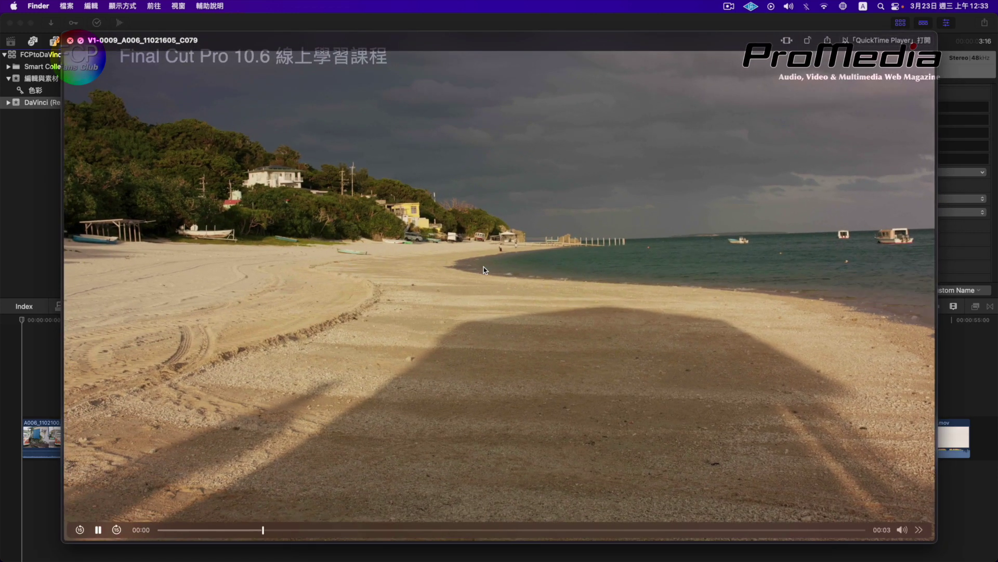
key("space")
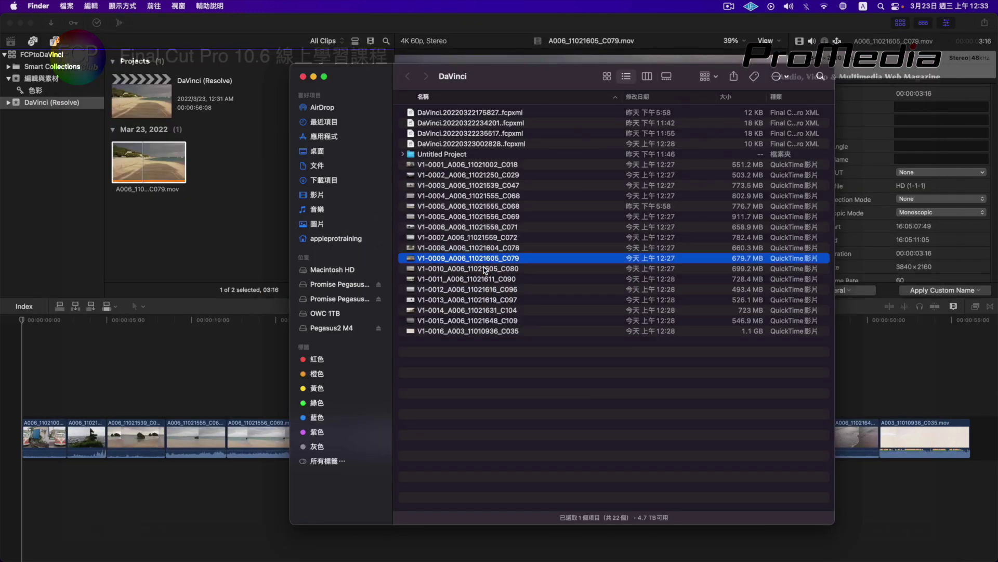
left_click(198, 227)
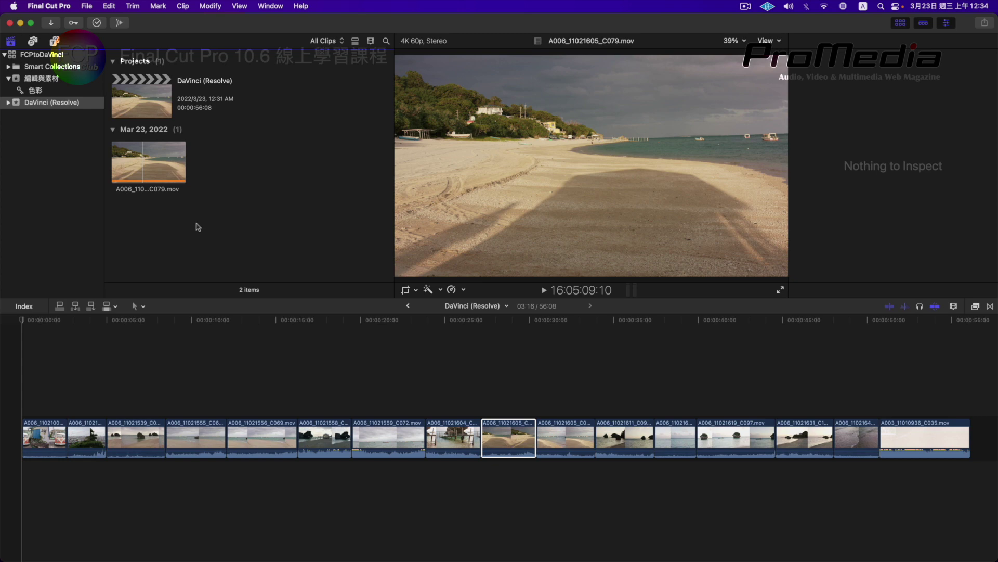
Step: In Resolve's Deliver page, choose the Custom preset, Single clip render, and review the ProRes 422 HQ codec
key("super+Tab")
key("super+Tab")
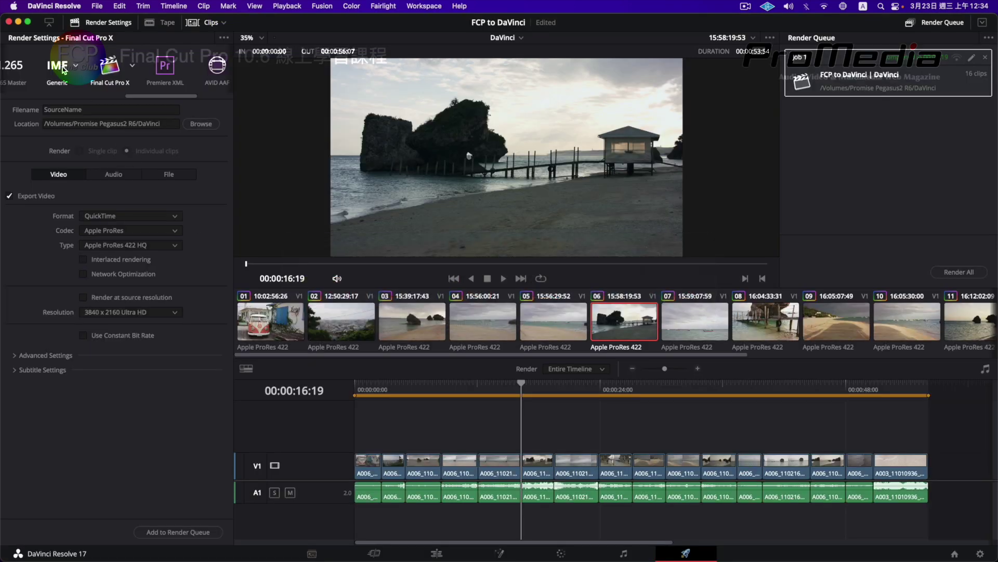
scroll(94, 67, "left", 5)
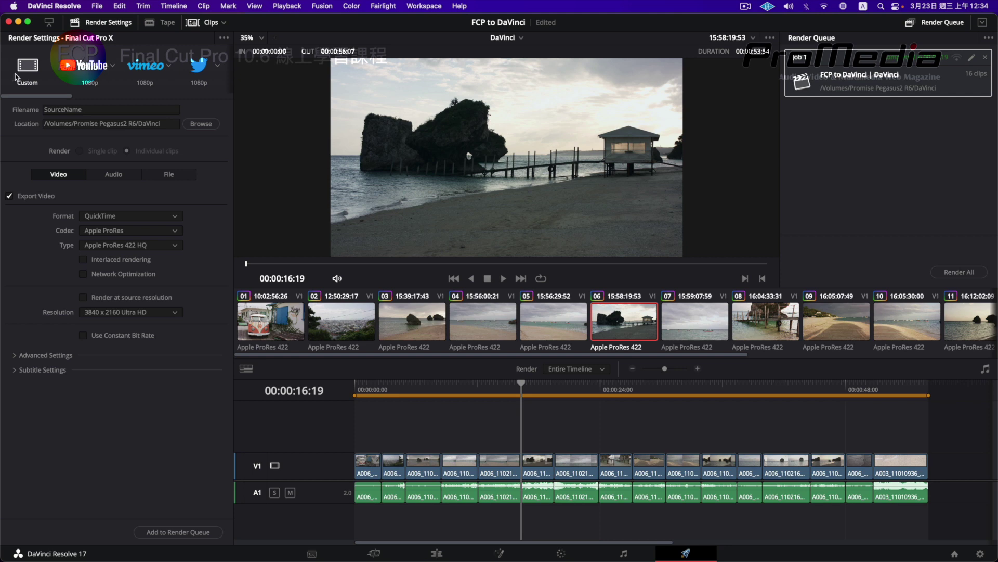
left_click(21, 76)
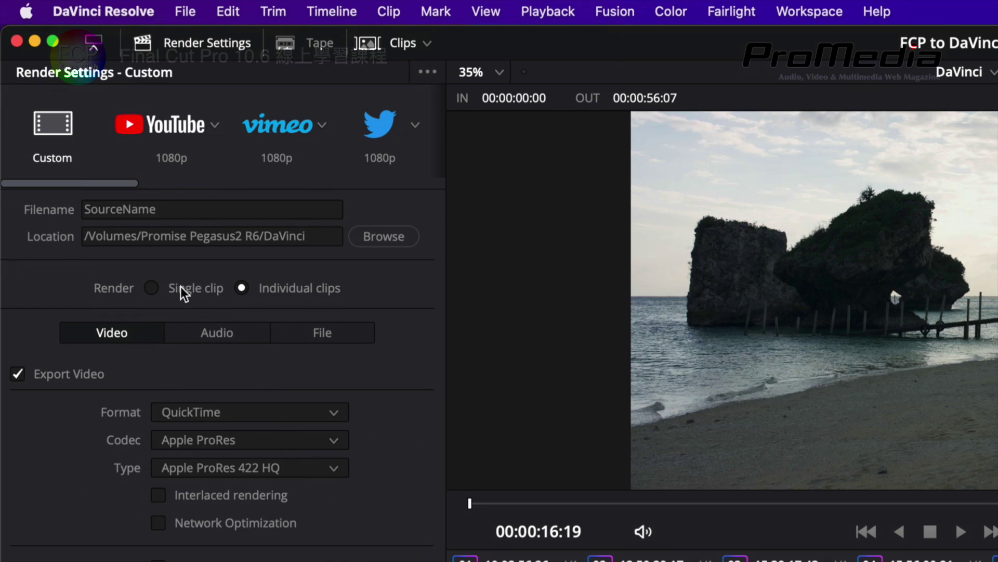
left_click(190, 289)
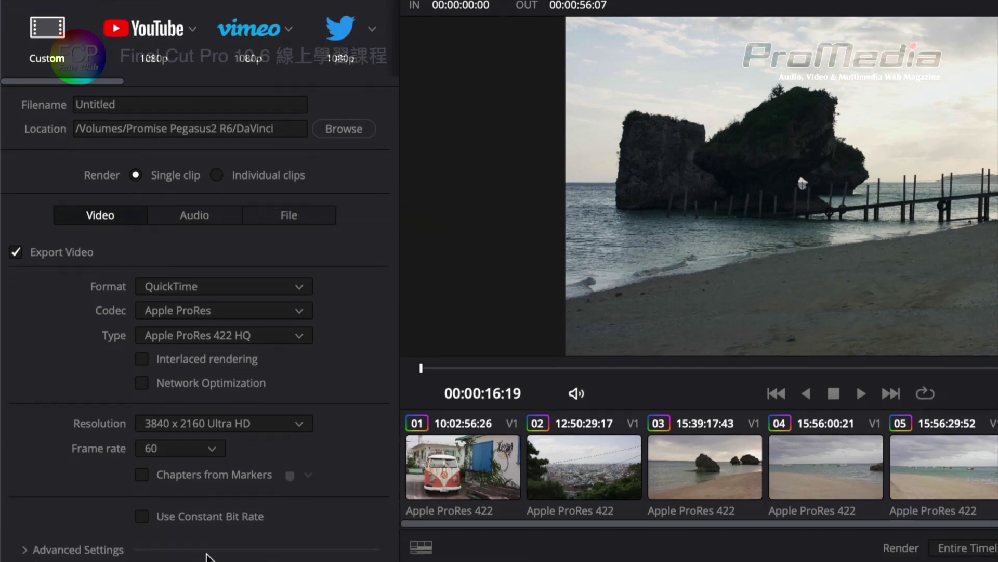
left_click(245, 310)
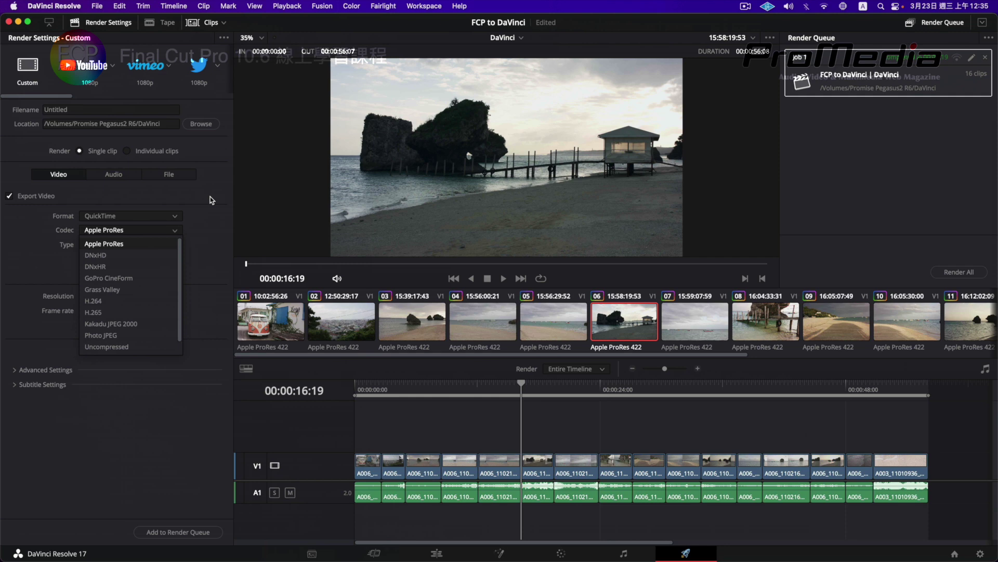
key("super+Tab")
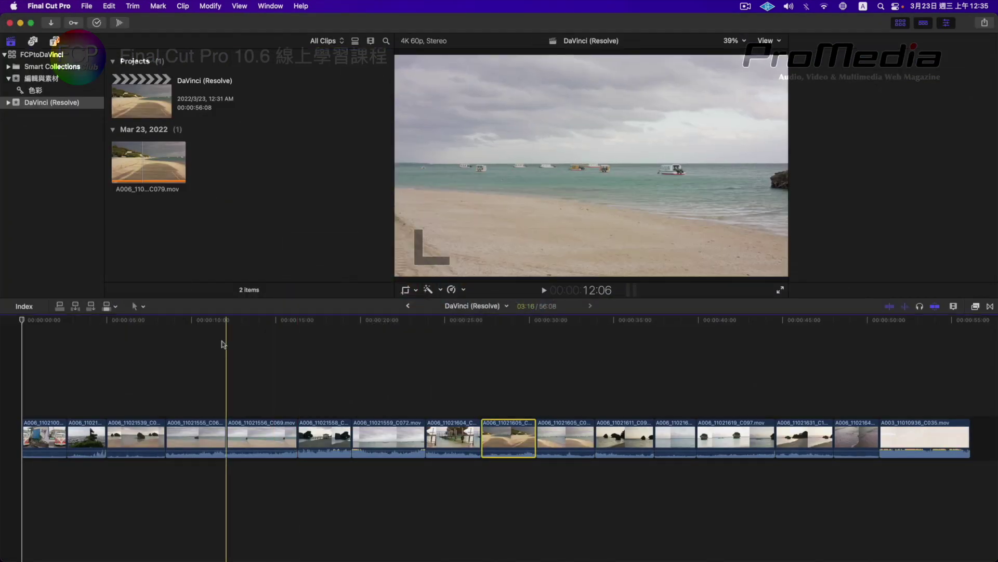
Step: Show the Inspector beside the DaVinci (Resolve) timeline in Final Cut Pro, then return to Resolve
key("super+4")
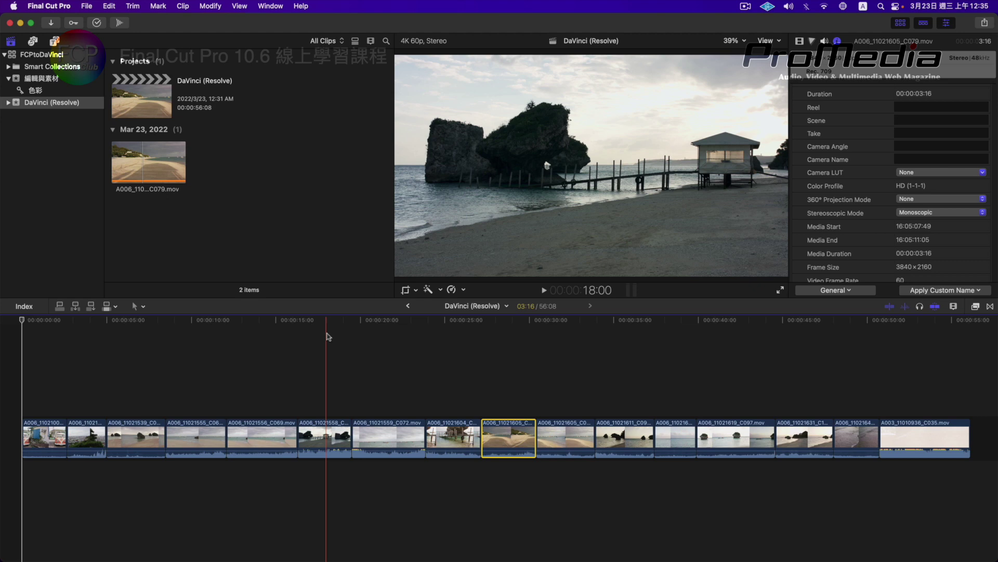
key("super+Tab")
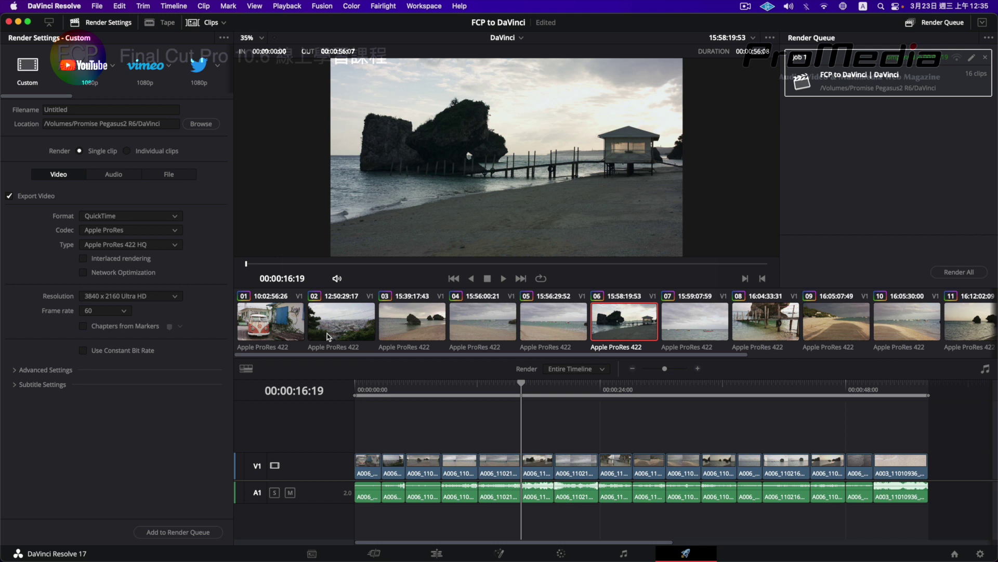
Step: Look at Resolve's File > Export > Timeline options, then dismiss them
left_click(103, 5)
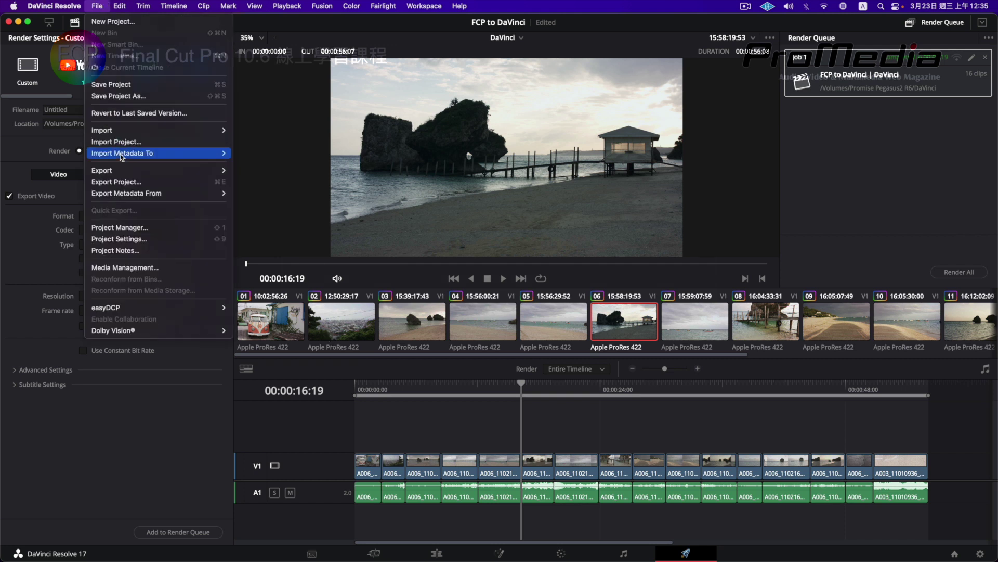
mouse_move(130, 172)
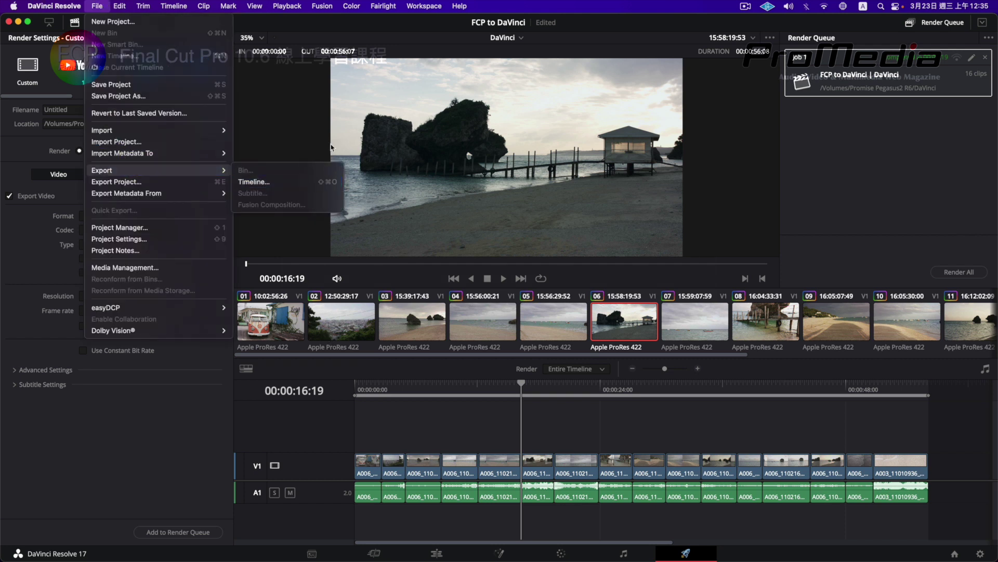
left_click(303, 129)
Step: In Final Cut Pro, look at the File > Import > XML option, then close the menu
key("super+Tab")
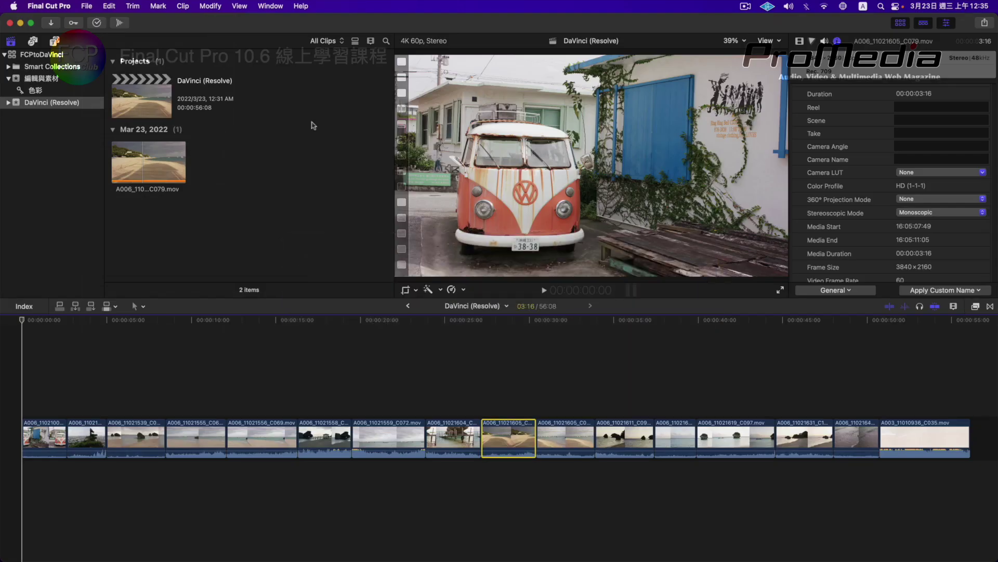
left_click(86, 5)
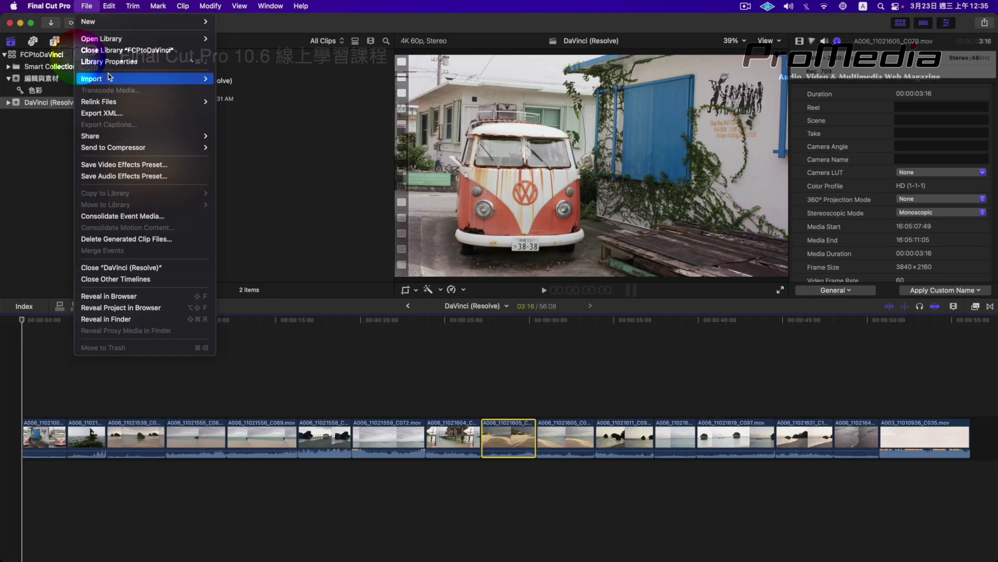
mouse_move(200, 78)
left_click(351, 245)
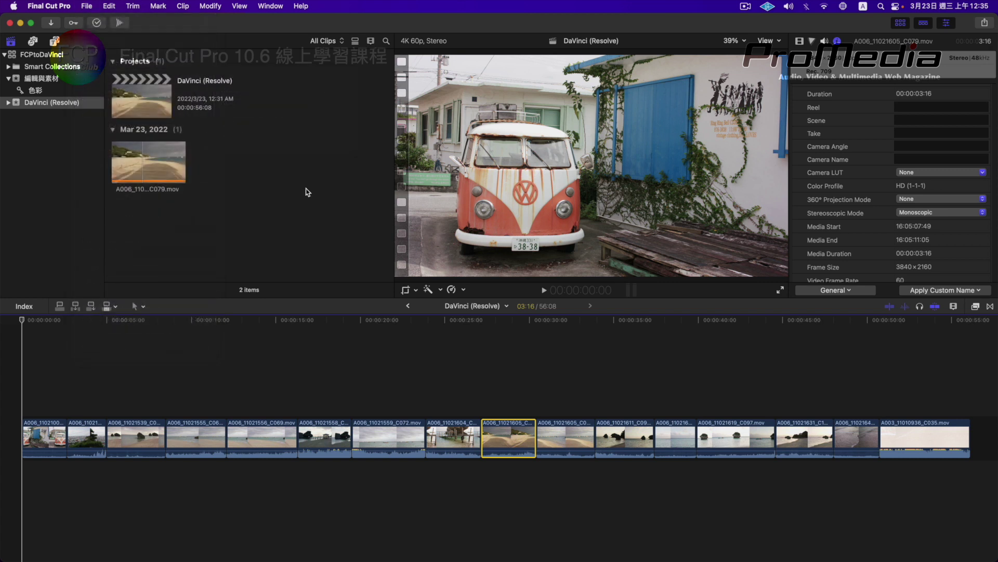